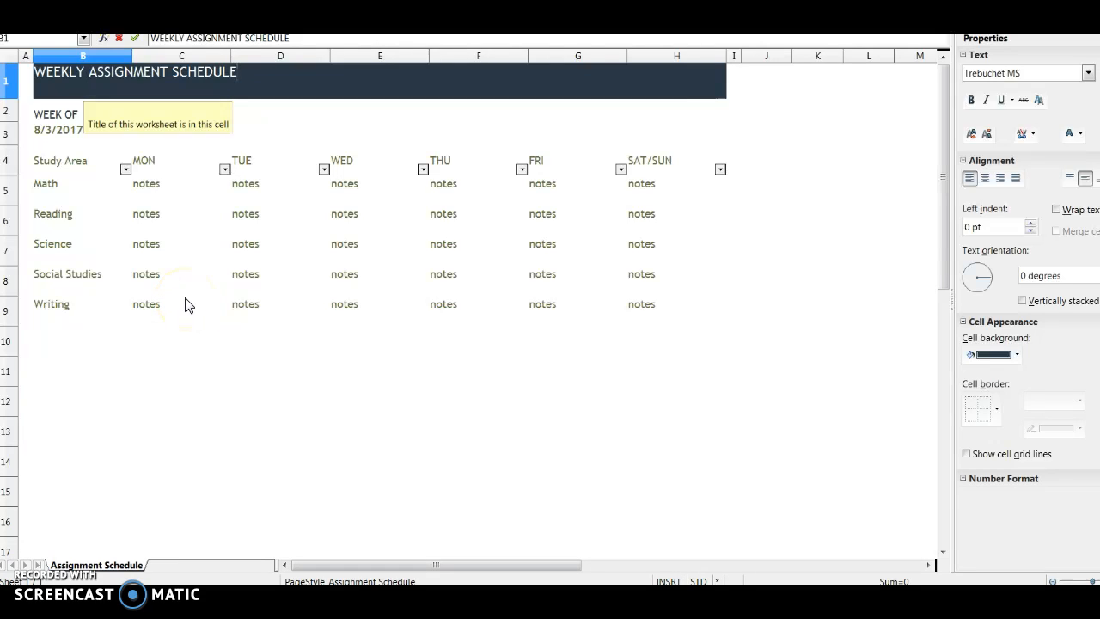
Step: Append YOUR NAME to the worksheet title in cell B1 so it reads WEEKLY ASSIGNMENT SCHEDULE YOUR NAME
left_click(199, 193)
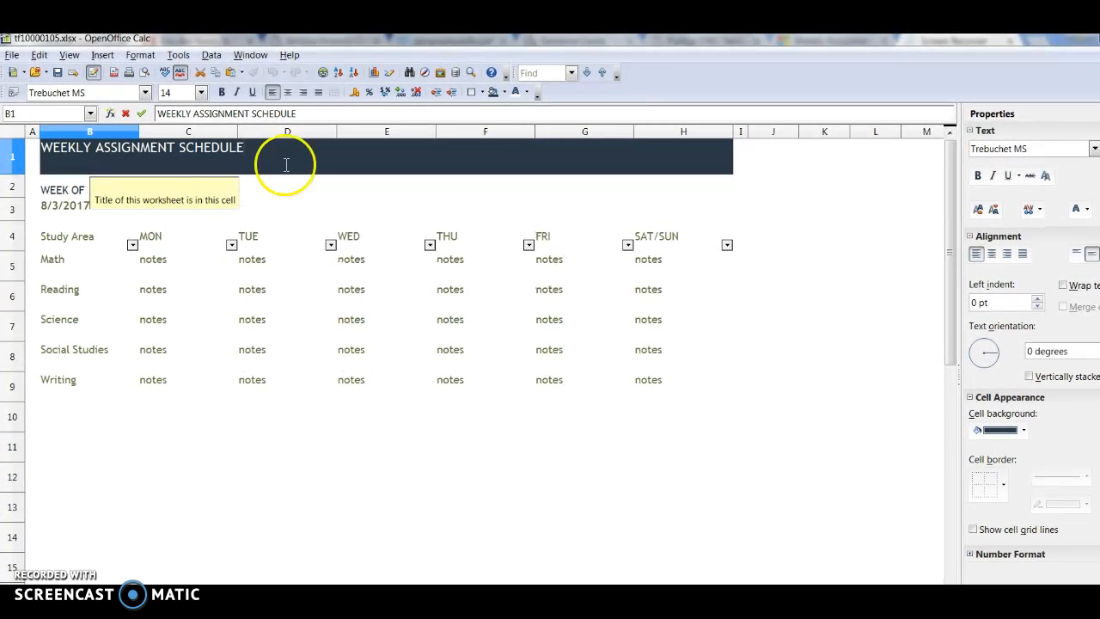
left_click(88, 444)
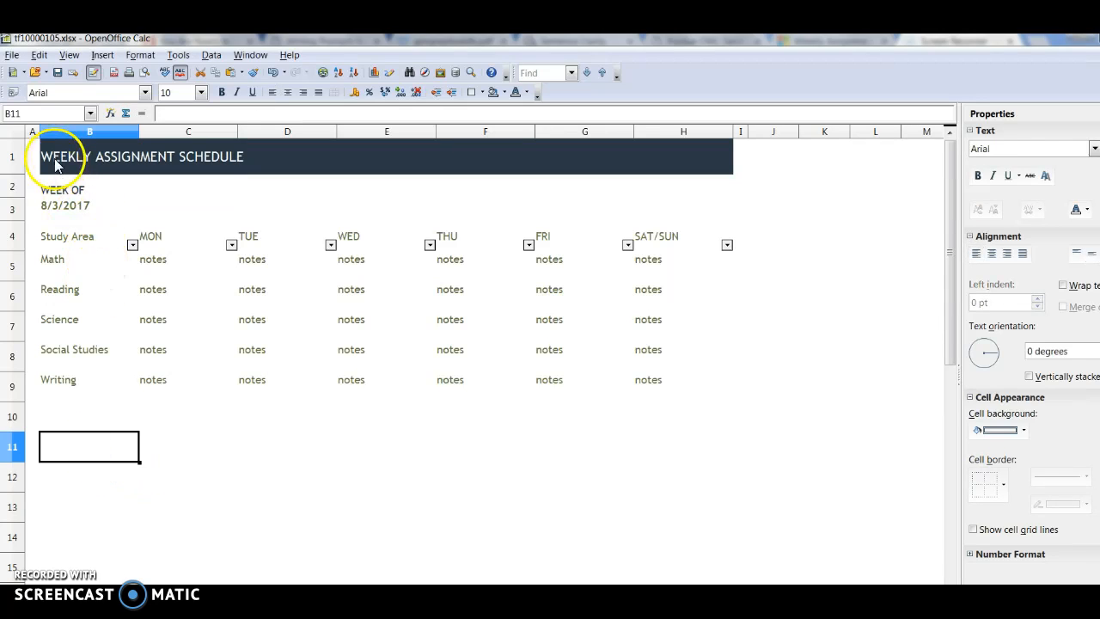
left_click(86, 161)
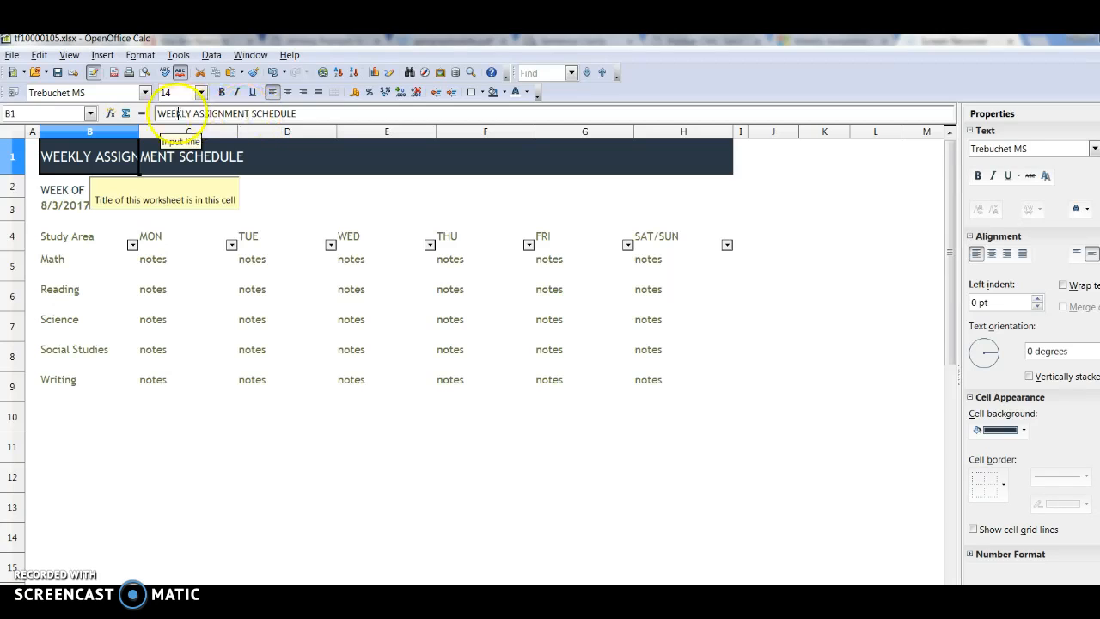
left_click(320, 114)
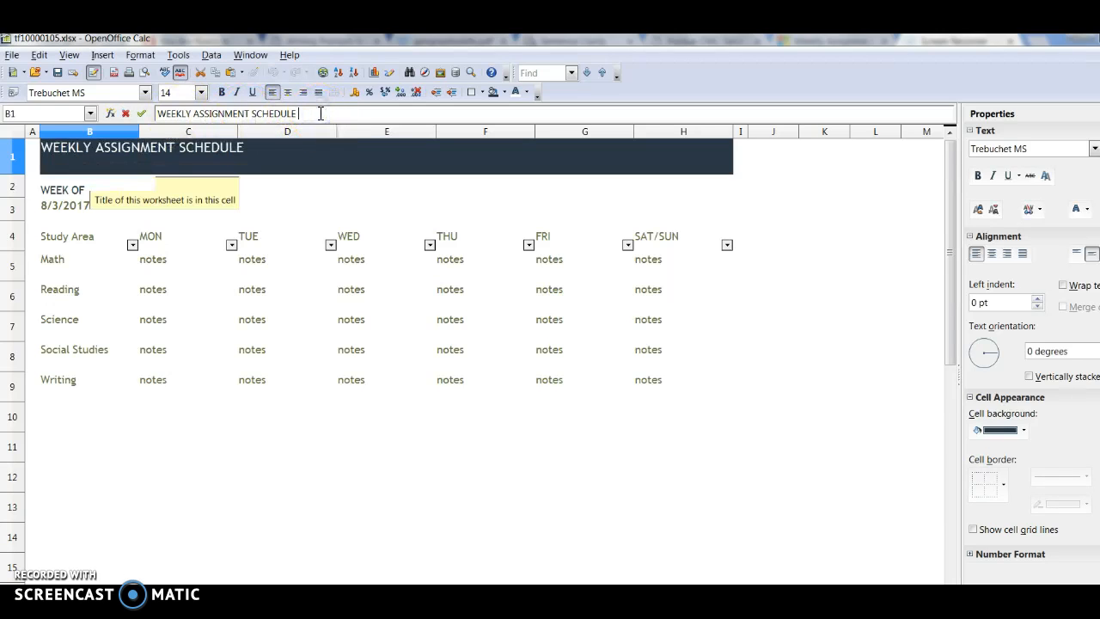
type("YOUR NAME")
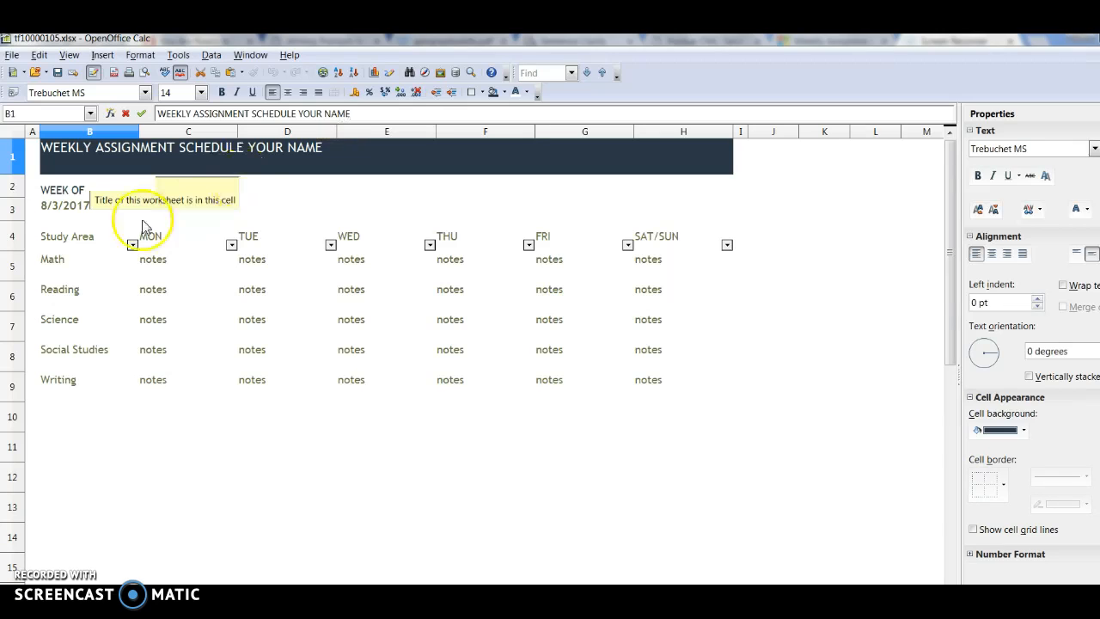
Step: Replace the date formula under WEEK OF in cell B3 with the text PUT DATE HERE
left_click(95, 218)
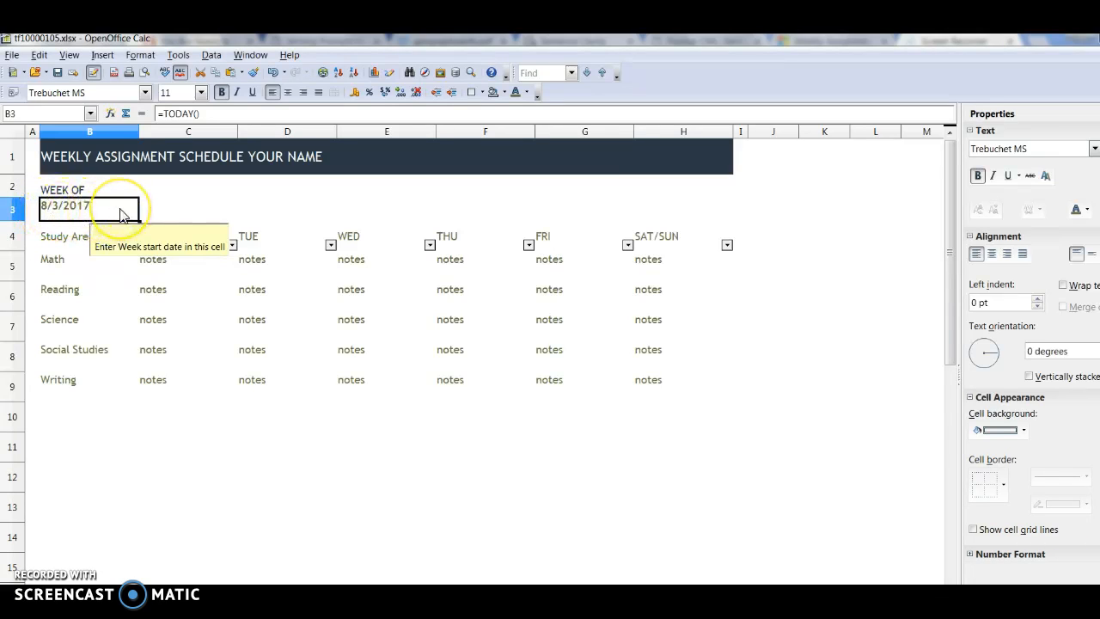
left_click(206, 113)
key("BackSpace")
key("BackSpace")
key("BackSpace")
key("BackSpace")
key("BackSpace")
key("BackSpace")
key("BackSpace")
key("BackSpace")
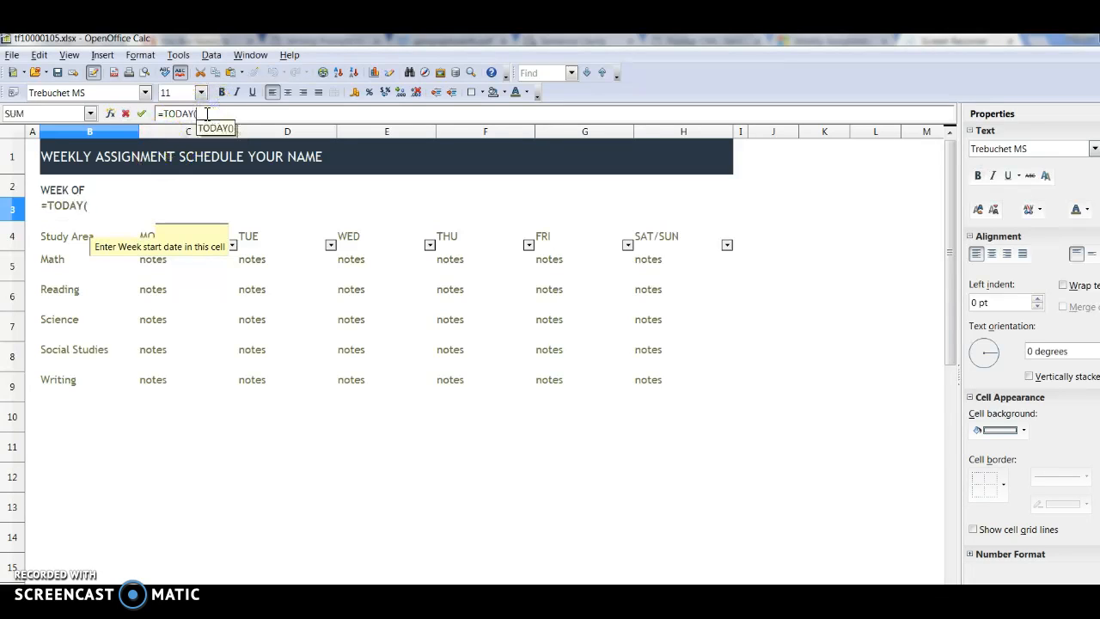
left_click(54, 214)
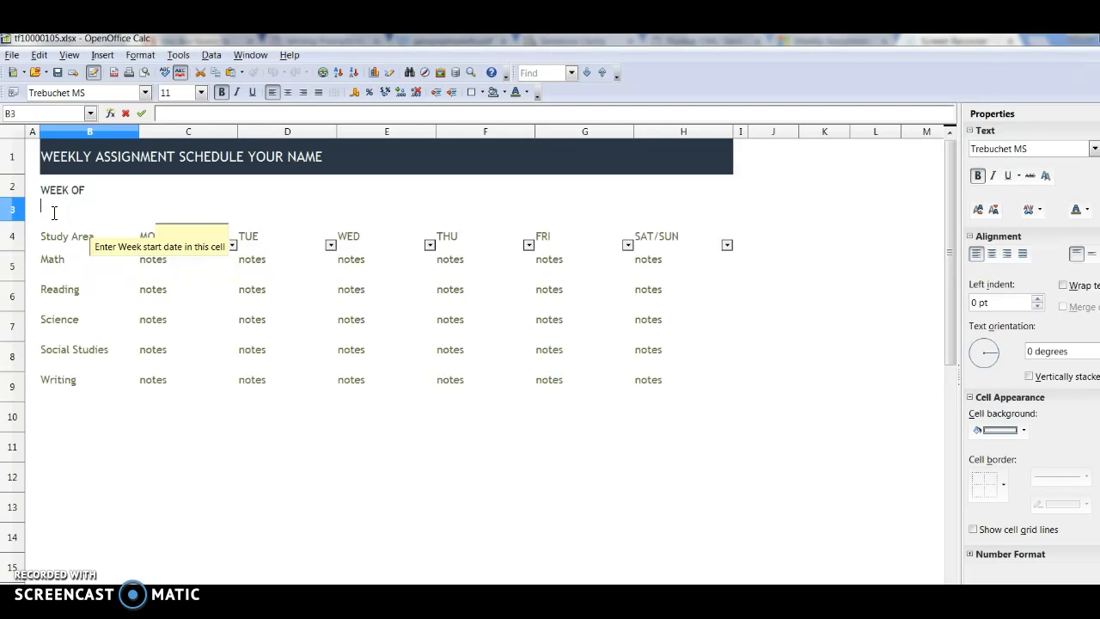
left_click(62, 209)
left_click(54, 216)
type("PUT DATE HERE")
left_click(263, 116)
double_click(66, 217)
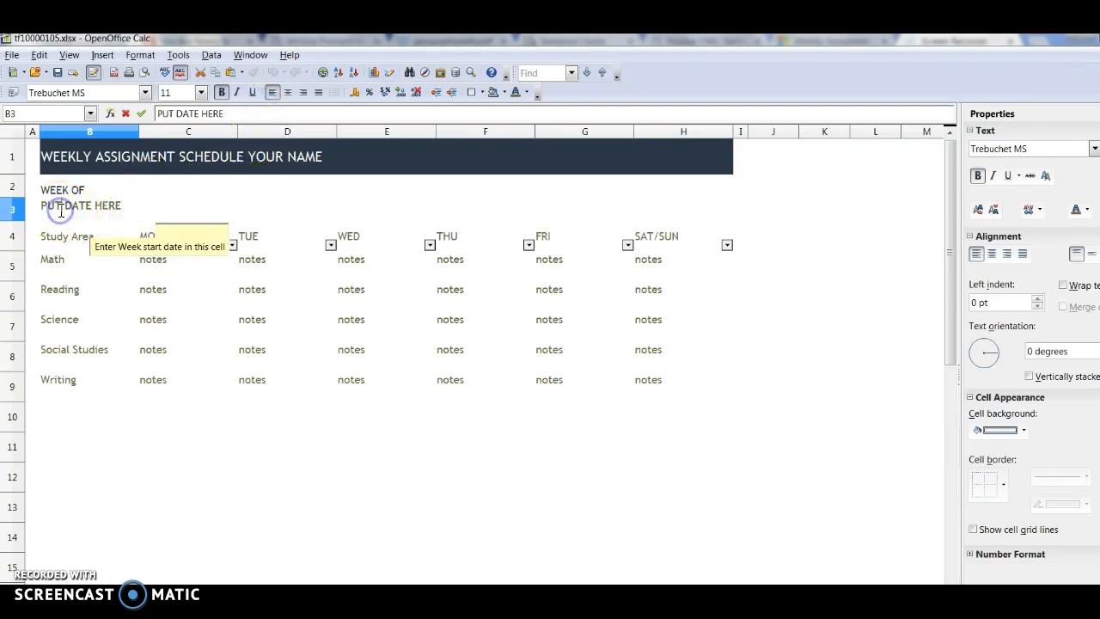
left_click(236, 112)
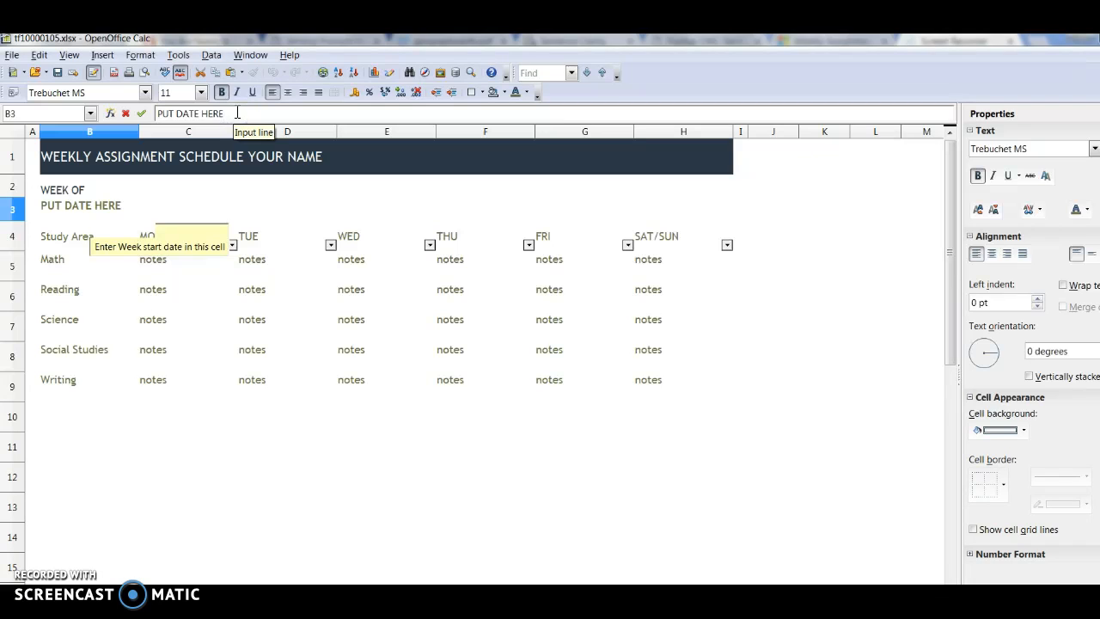
left_click(68, 238)
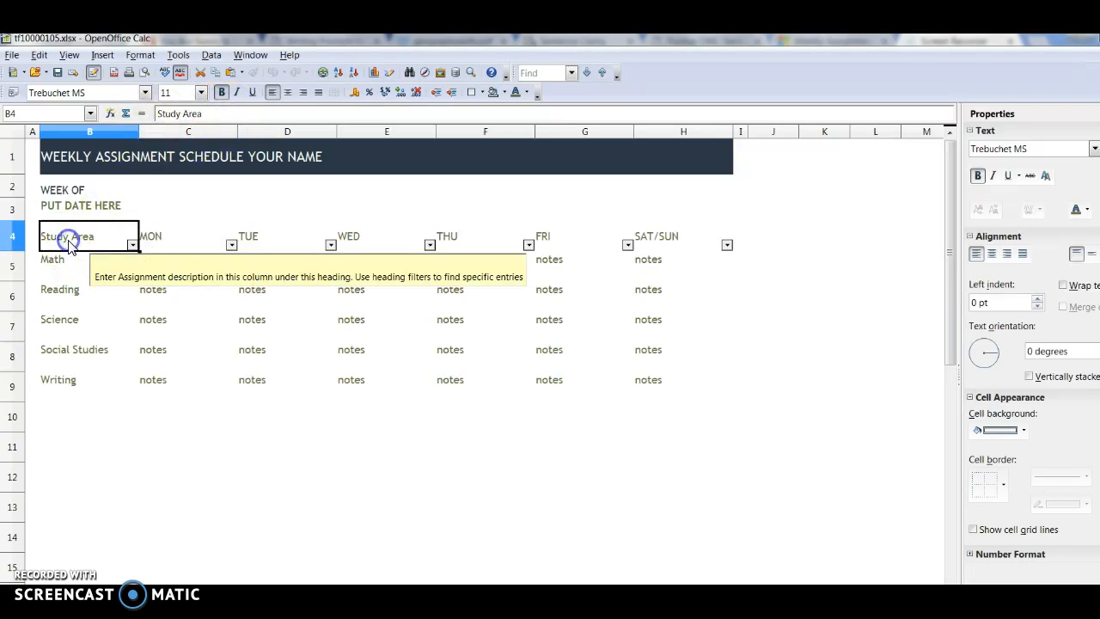
left_click(48, 268)
left_click(79, 293)
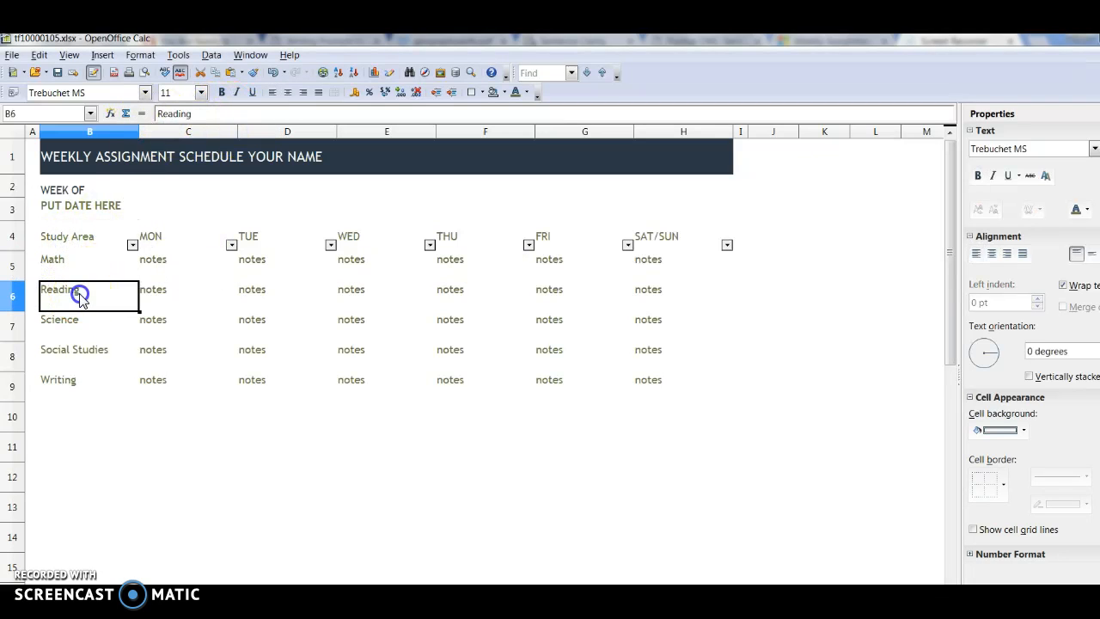
left_click(72, 335)
left_click(73, 359)
left_click(62, 391)
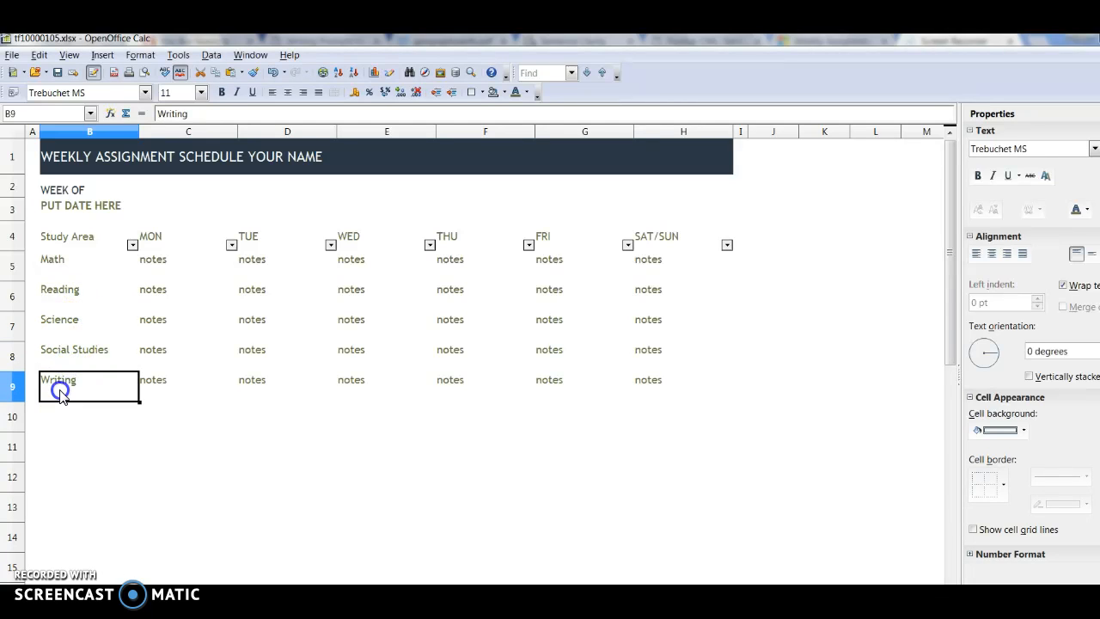
Step: Replace the Monday Math entry in cell C5 with Start 9 am End 10 pm
left_click(154, 262)
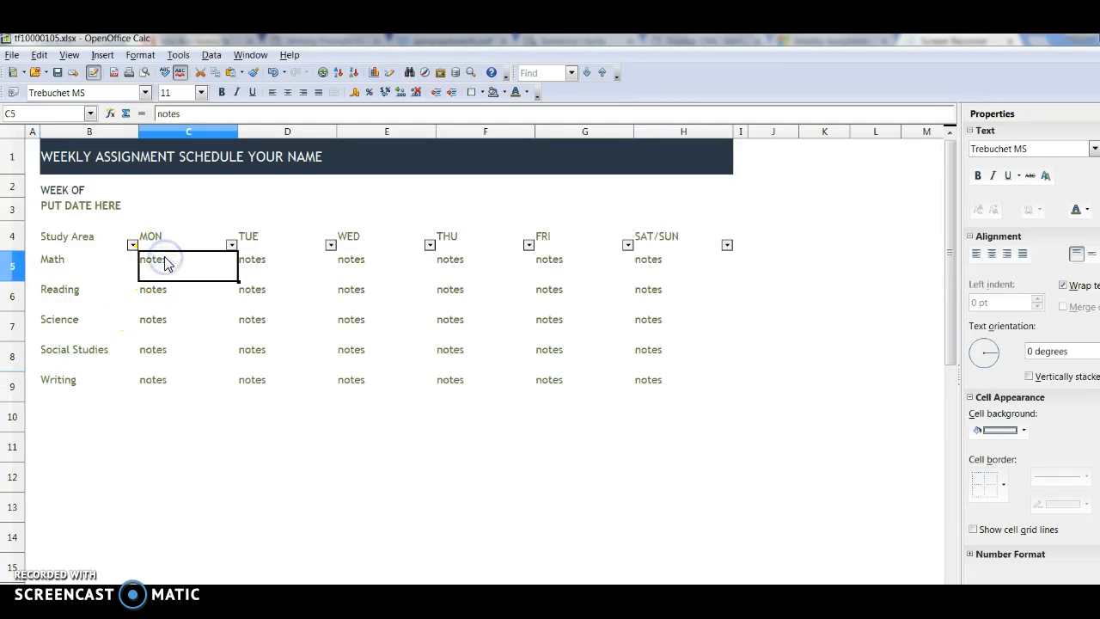
left_click(194, 115)
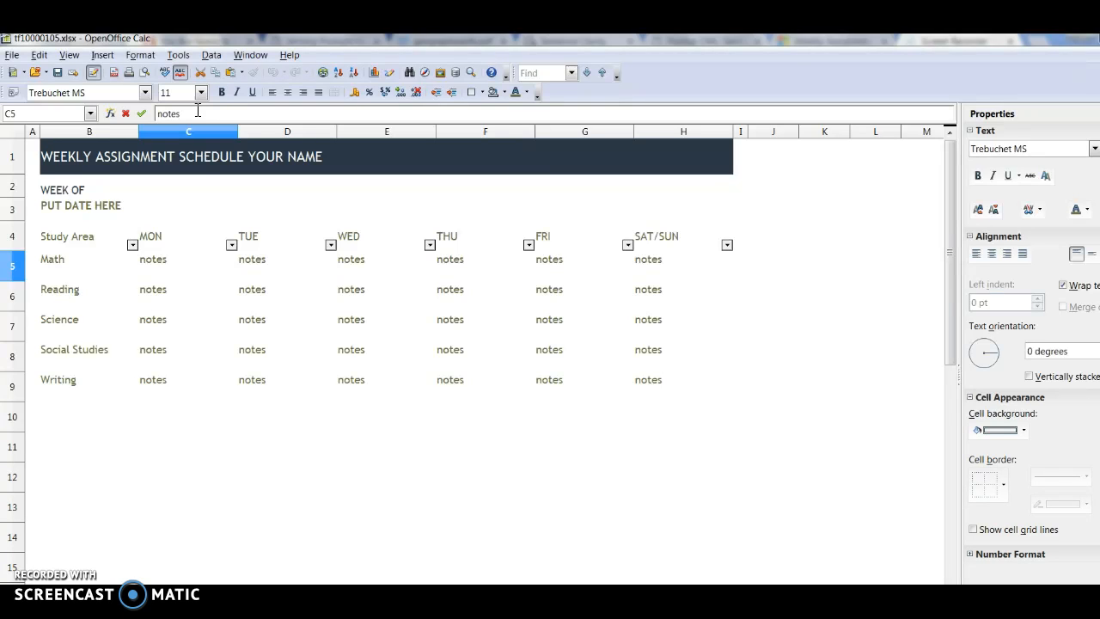
key("BackSpace")
key("BackSpace")
key("BackSpace")
type("Start 9 am End 10 pm")
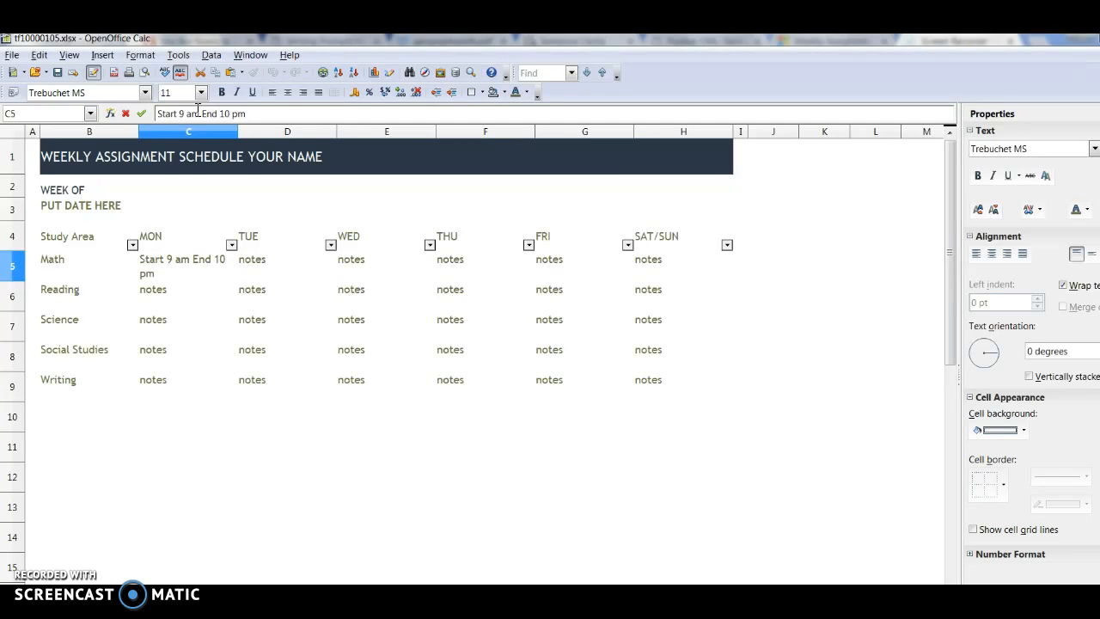
left_click(163, 278)
Step: Replace the Monday Reading entry in cell C6 with 2 hours
left_click(163, 296)
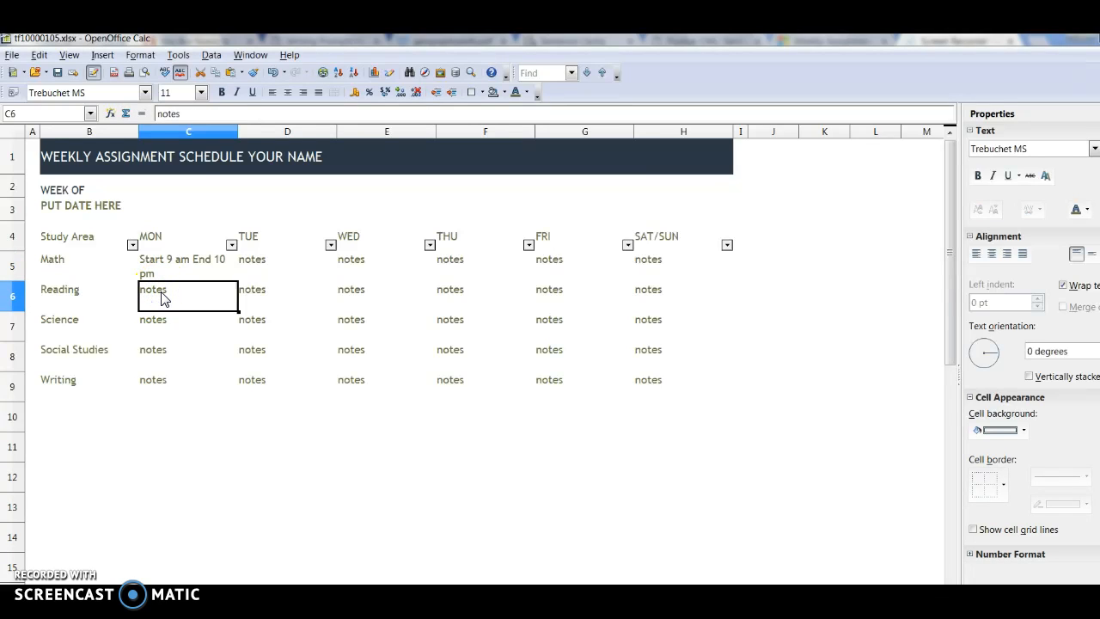
type("2 hours")
left_click(153, 286)
left_click(236, 110)
left_click(153, 319)
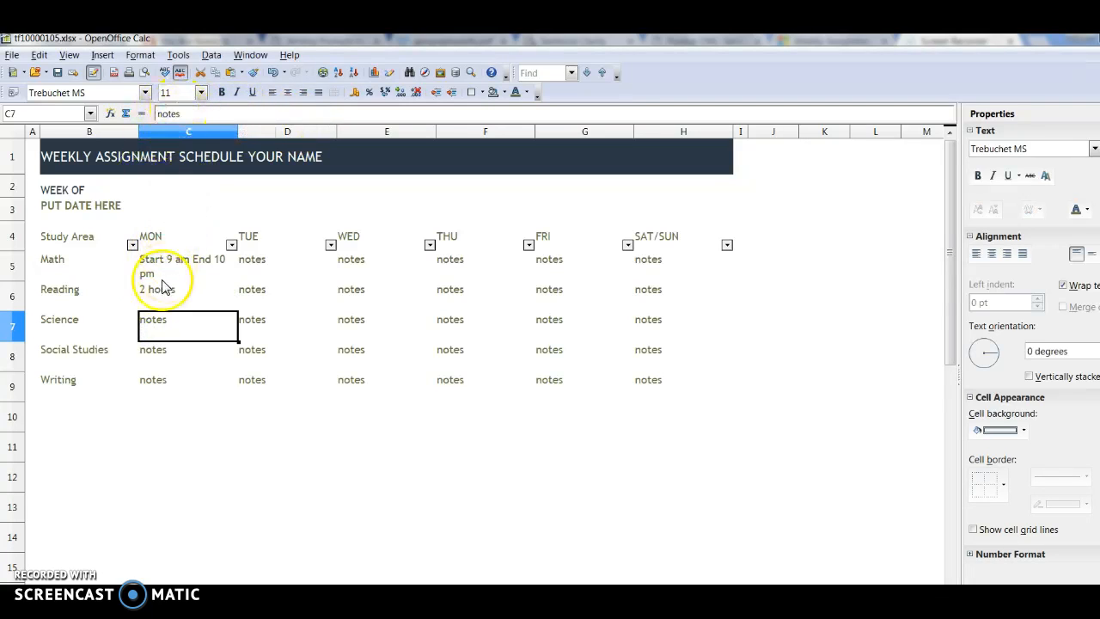
left_click(212, 115)
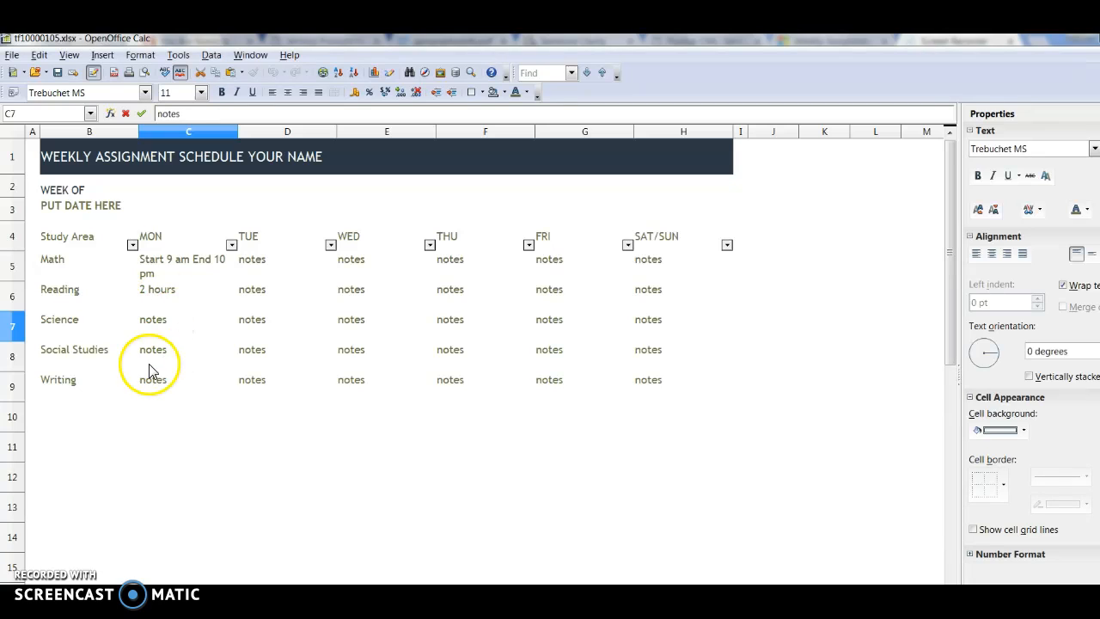
Step: Change the Monday Reading and Monday Math entries back to notes
left_click(172, 297)
double_click(187, 293)
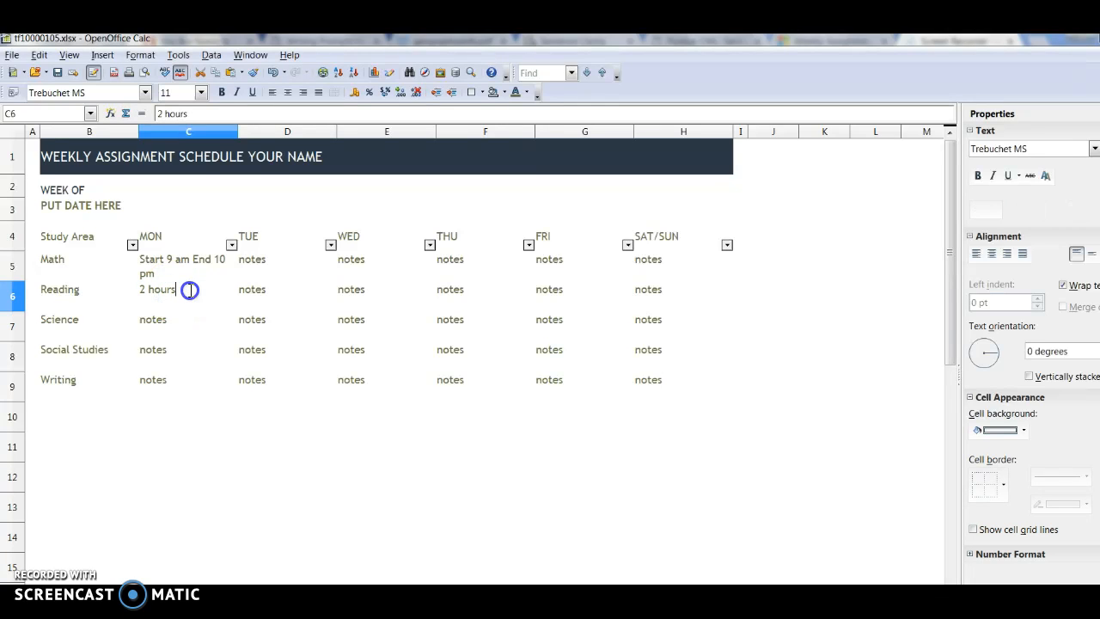
key("BackSpace")
key("BackSpace")
key("BackSpace")
left_click(174, 284)
type("note")
double_click(168, 271)
left_click_drag(166, 269, 136, 264)
type("notes")
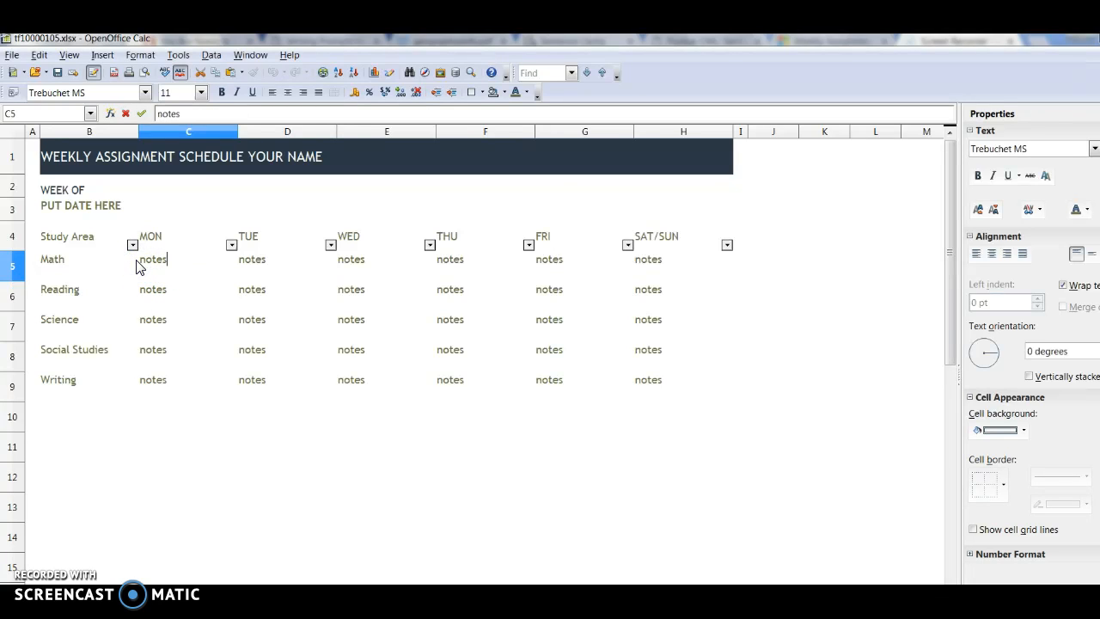
left_click(139, 423)
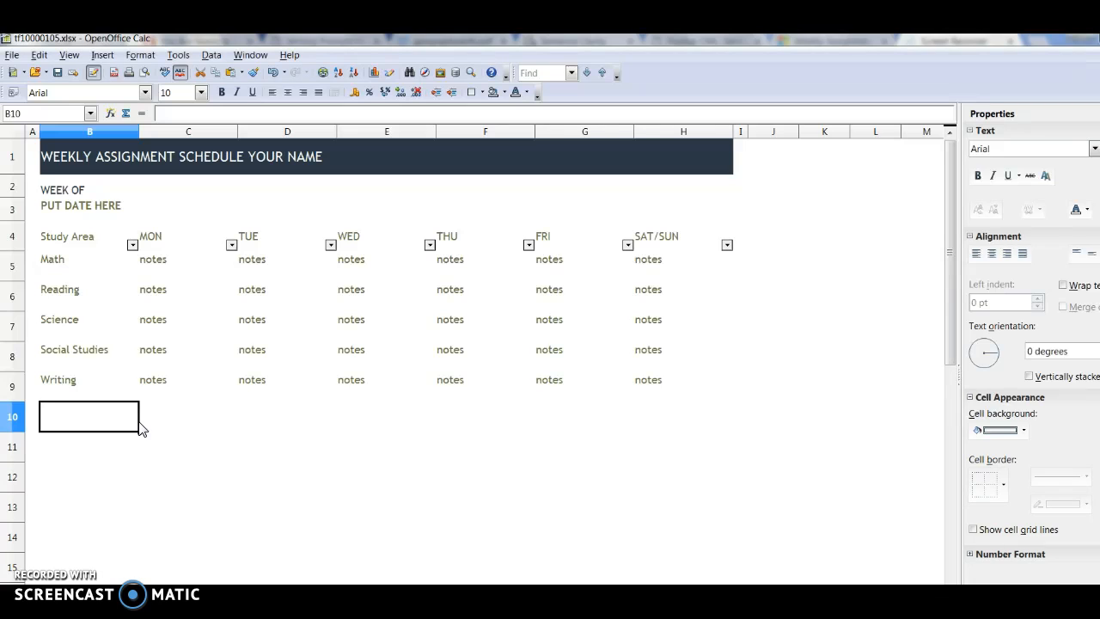
Step: Save the schedule to the Desktop under the file name 082817
left_click(12, 56)
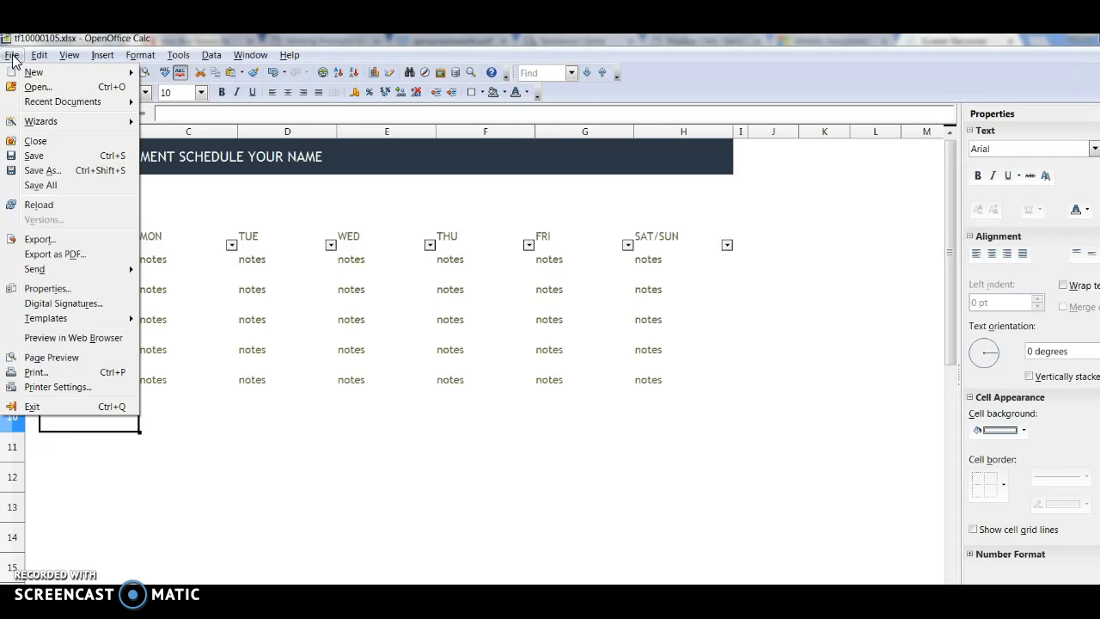
left_click(36, 171)
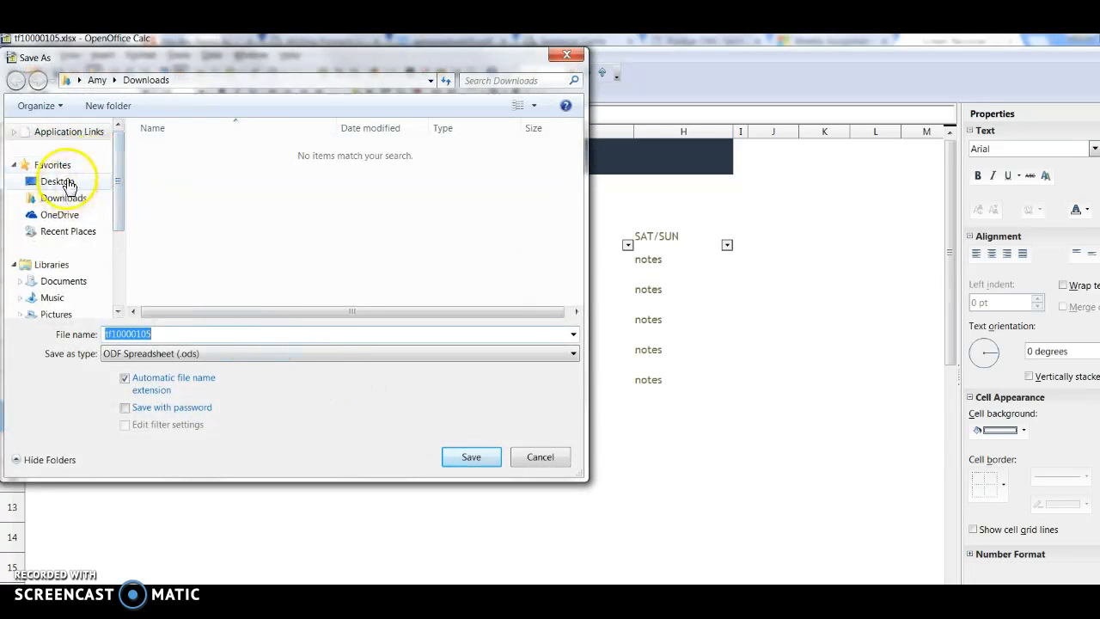
left_click(68, 185)
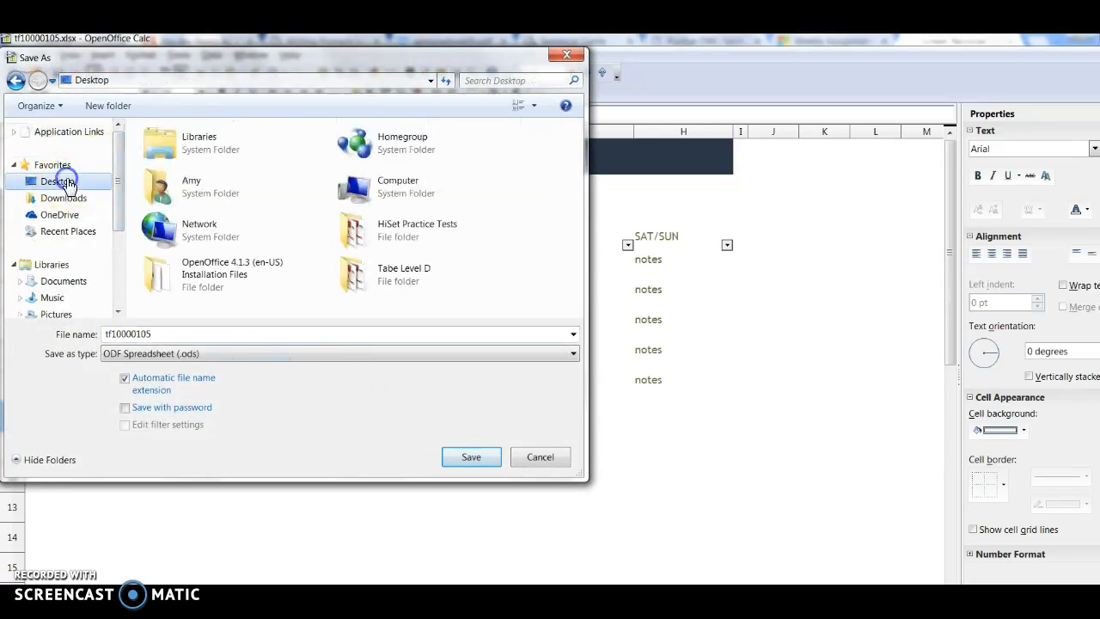
double_click(160, 335)
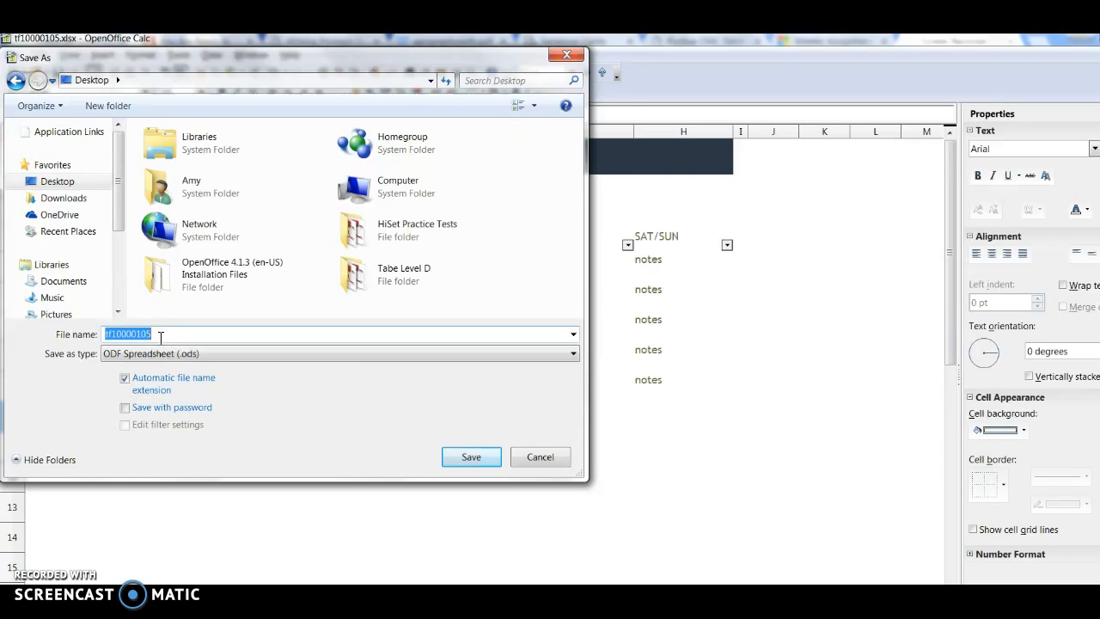
type("82817")
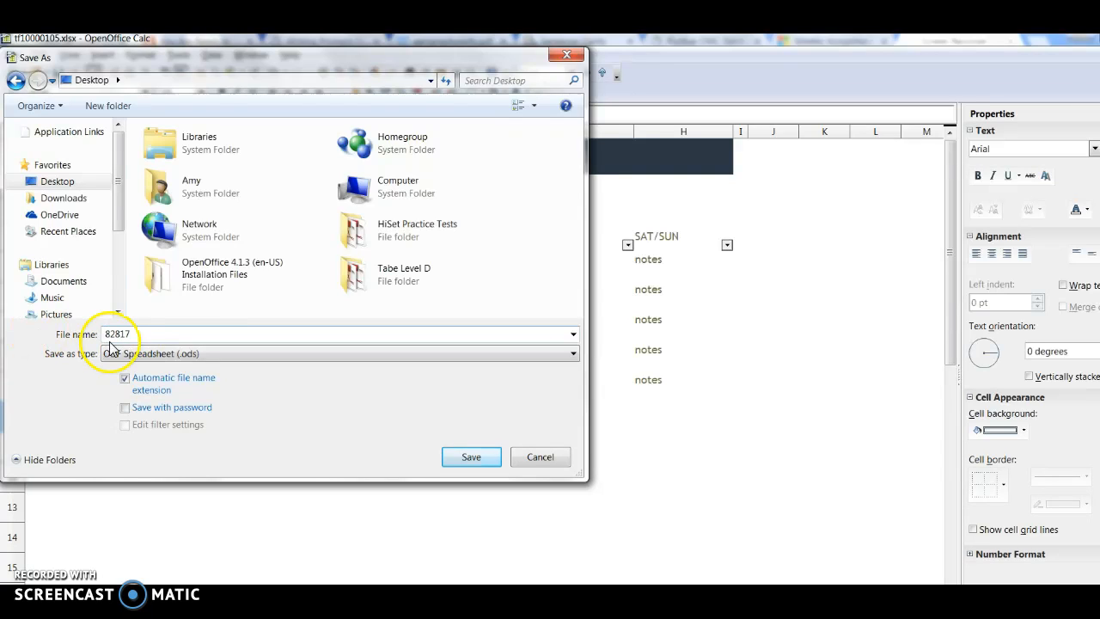
left_click(106, 336)
type("0-")
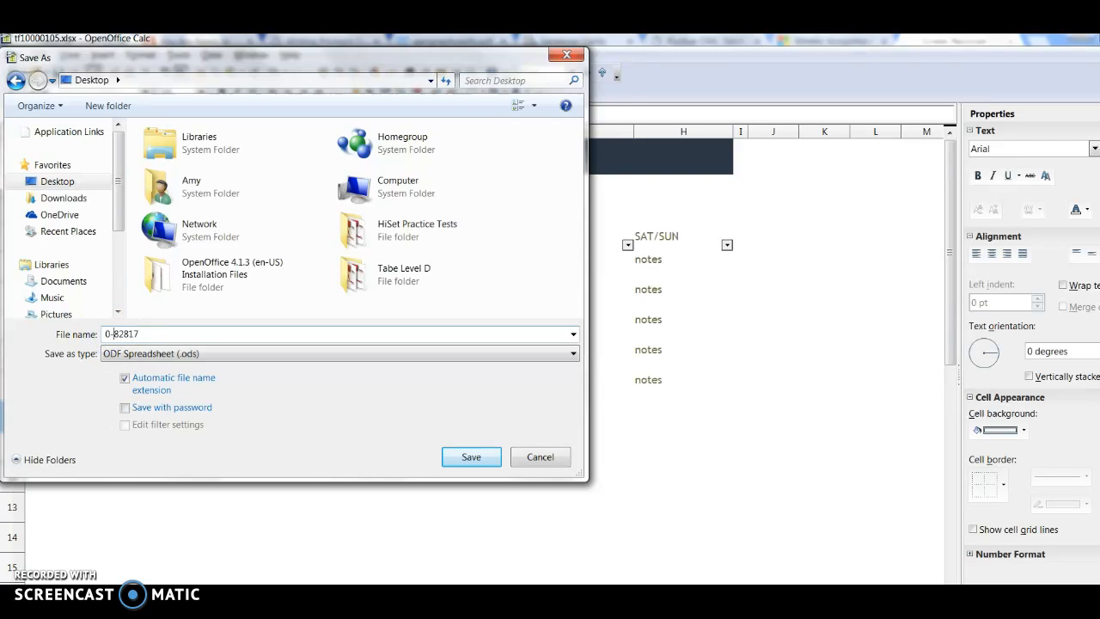
key("BackSpace")
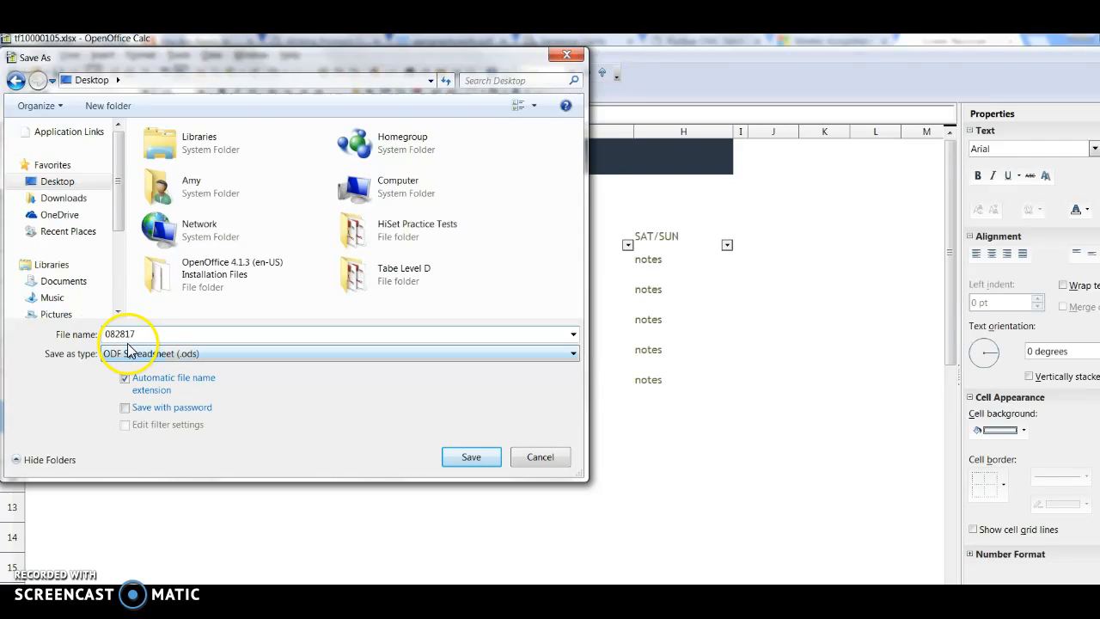
left_click(473, 455)
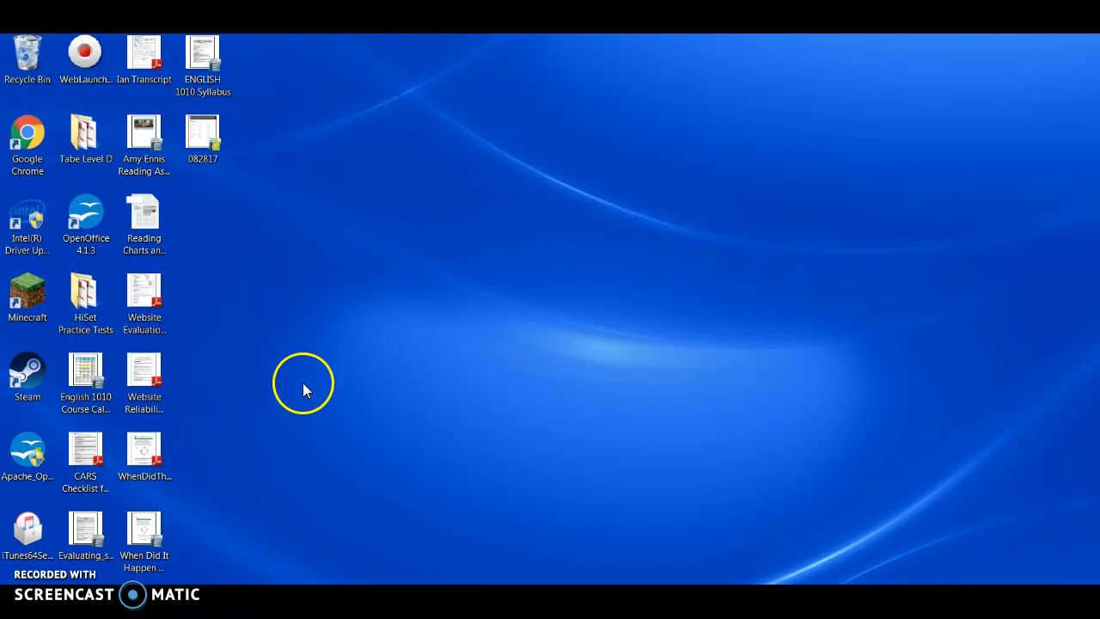
Step: Open the 082817 spreadsheet from the desktop and save a copy of it there as 090417
left_click(202, 141)
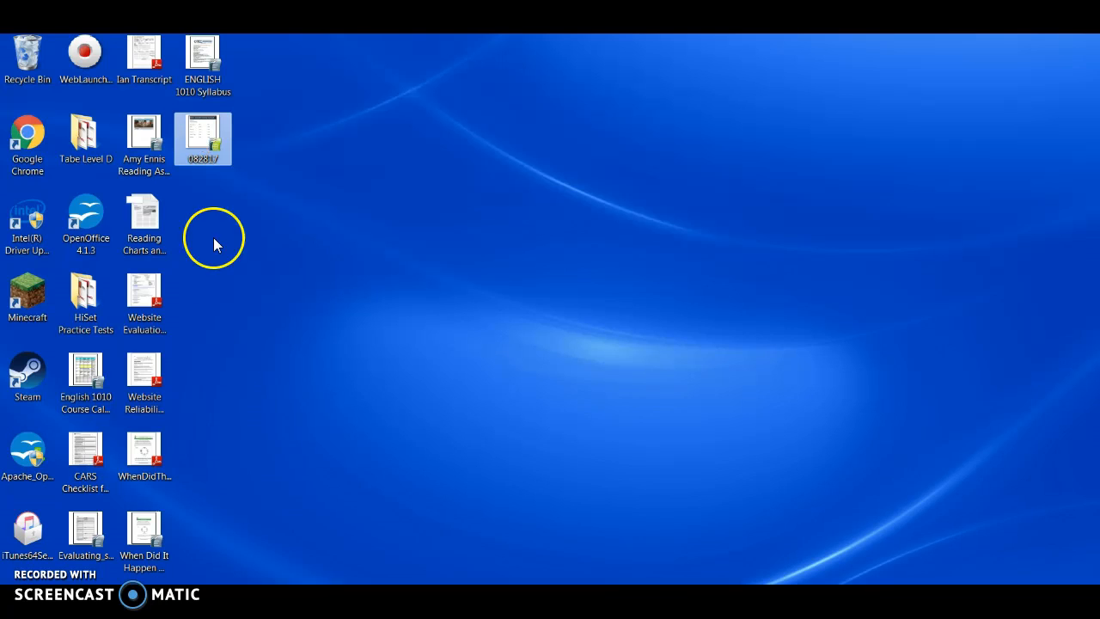
double_click(203, 141)
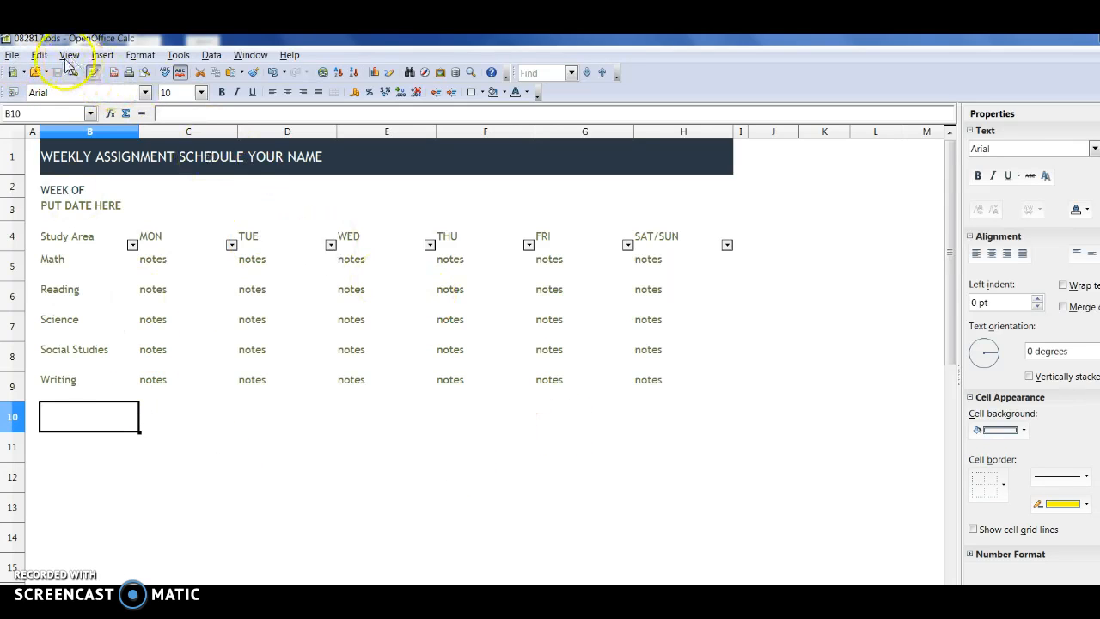
left_click(13, 58)
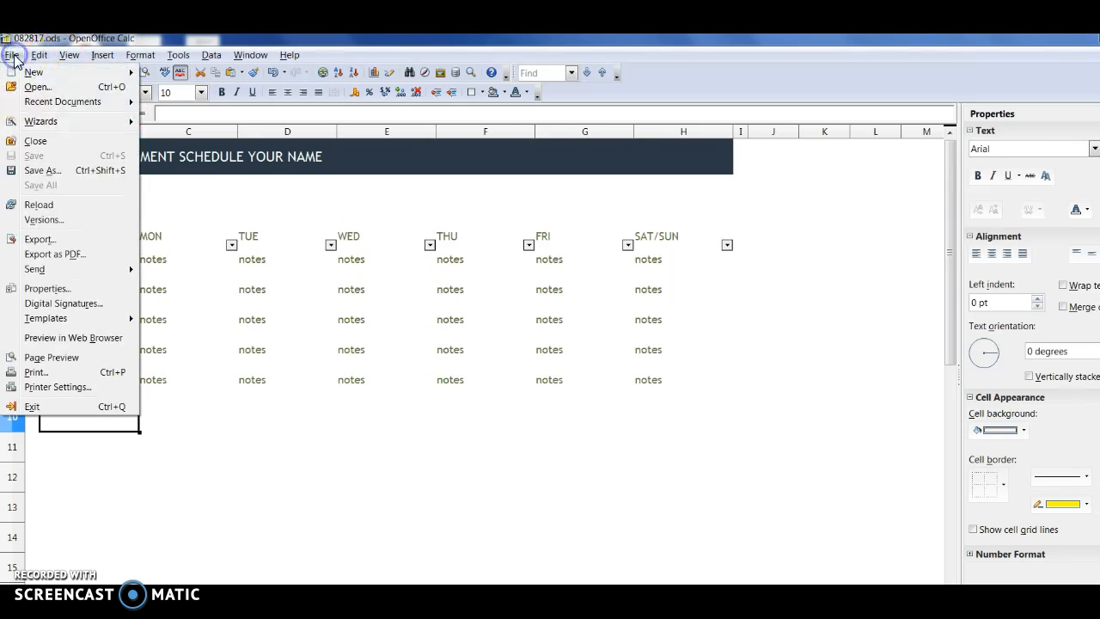
left_click(36, 165)
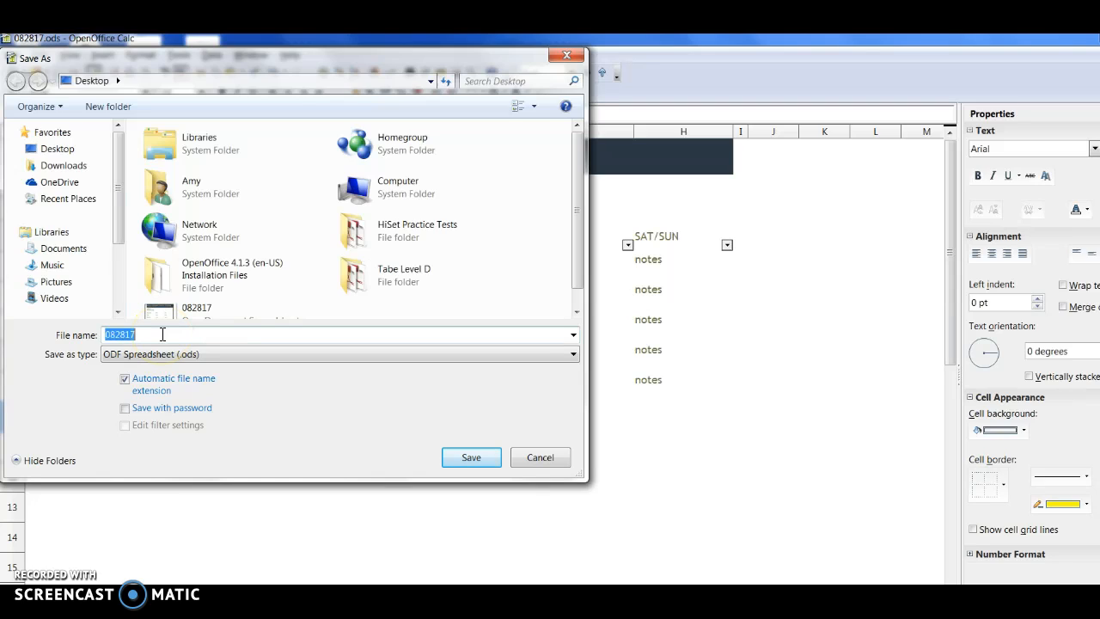
type("0904")
left_click(473, 458)
left_click(1089, 49)
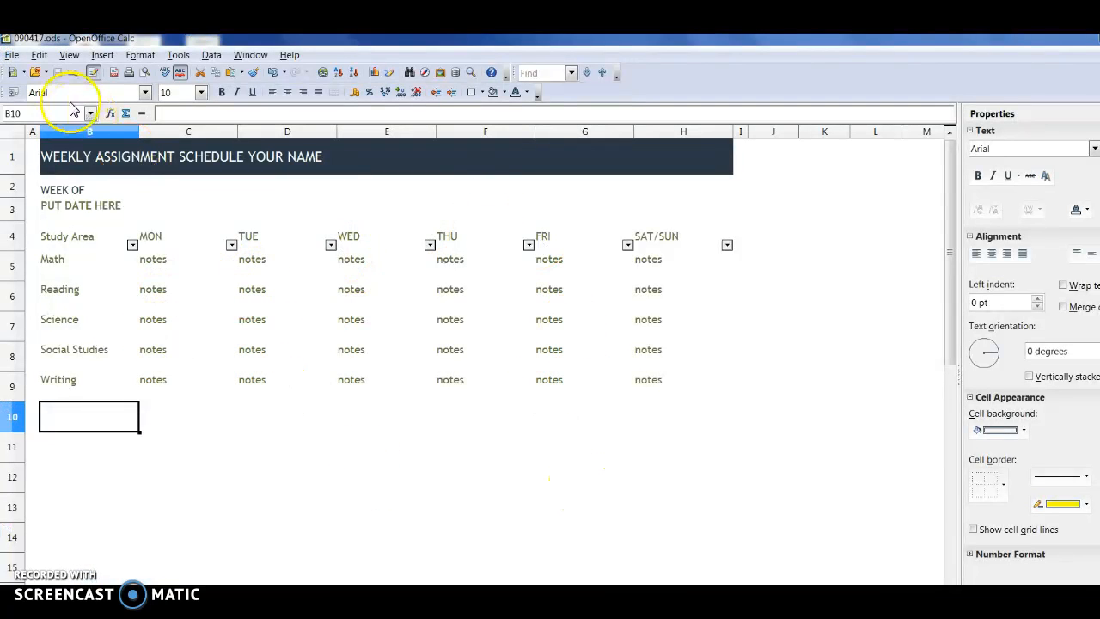
Step: Save a copy of the 090417 schedule to the desktop under the file name Time Keeper Template
left_click(14, 55)
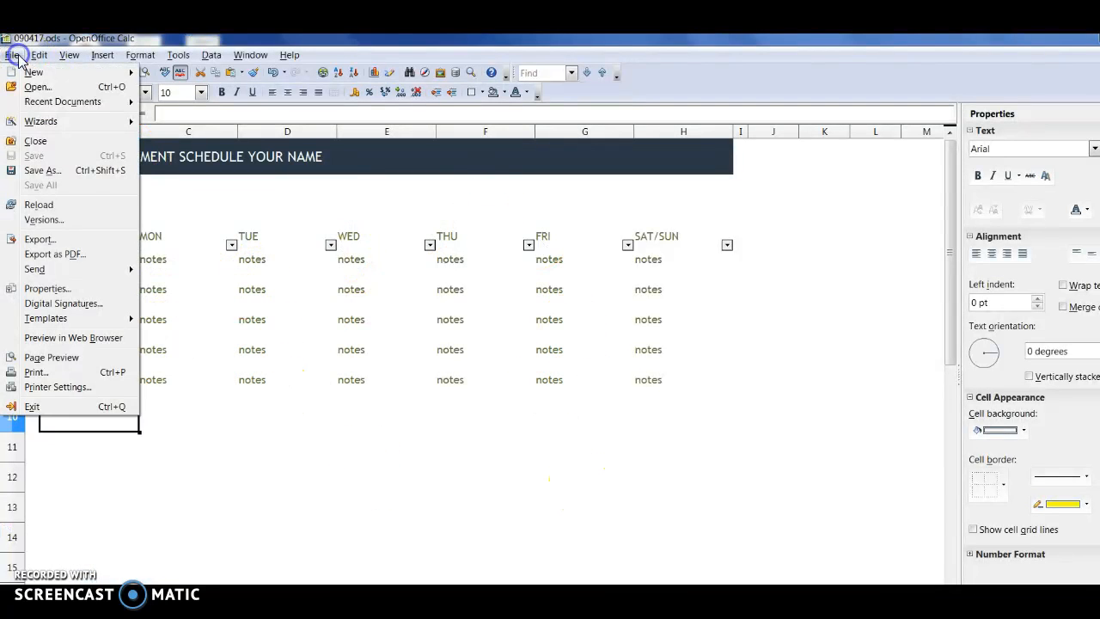
left_click(42, 173)
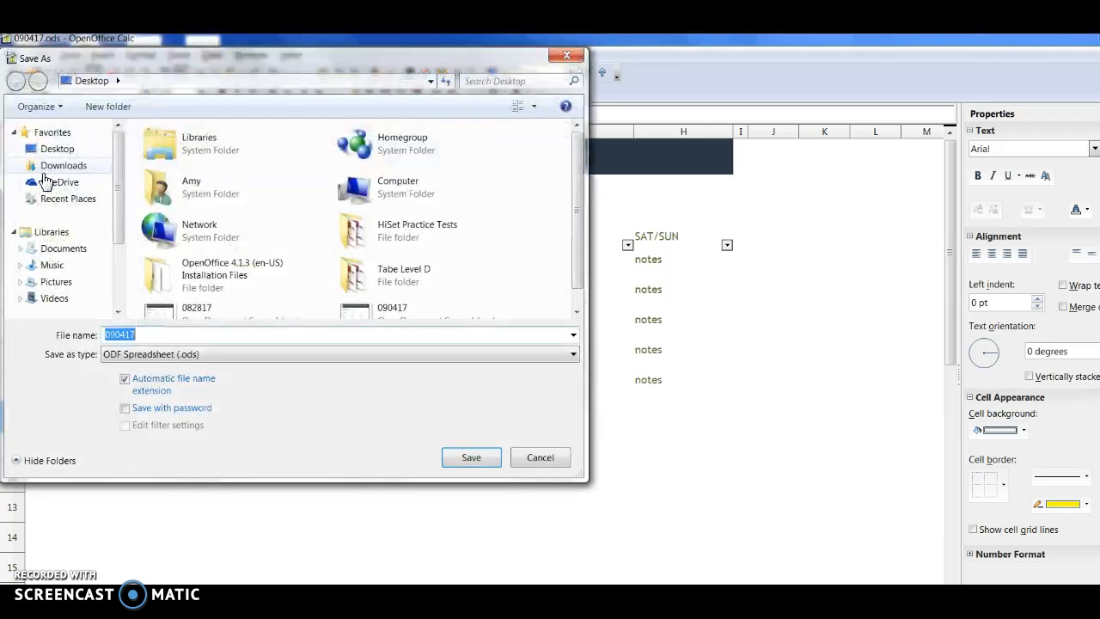
type("Time Keeper Template")
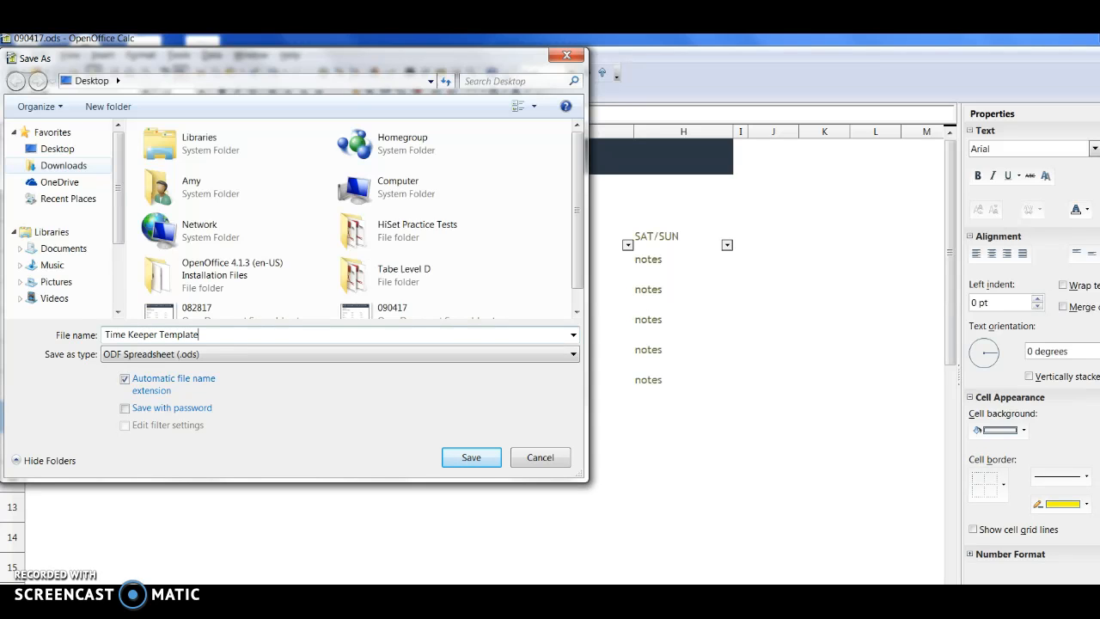
left_click(472, 457)
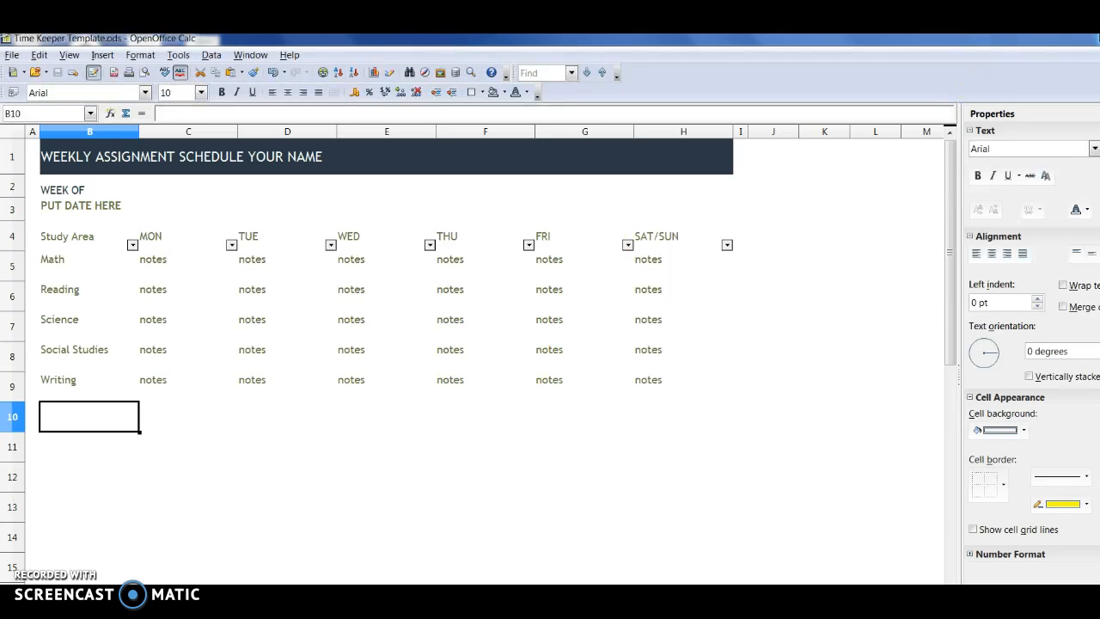
Step: Locate the saved Time Keeper Template file on the desktop and close its open spreadsheet
left_click(1043, 40)
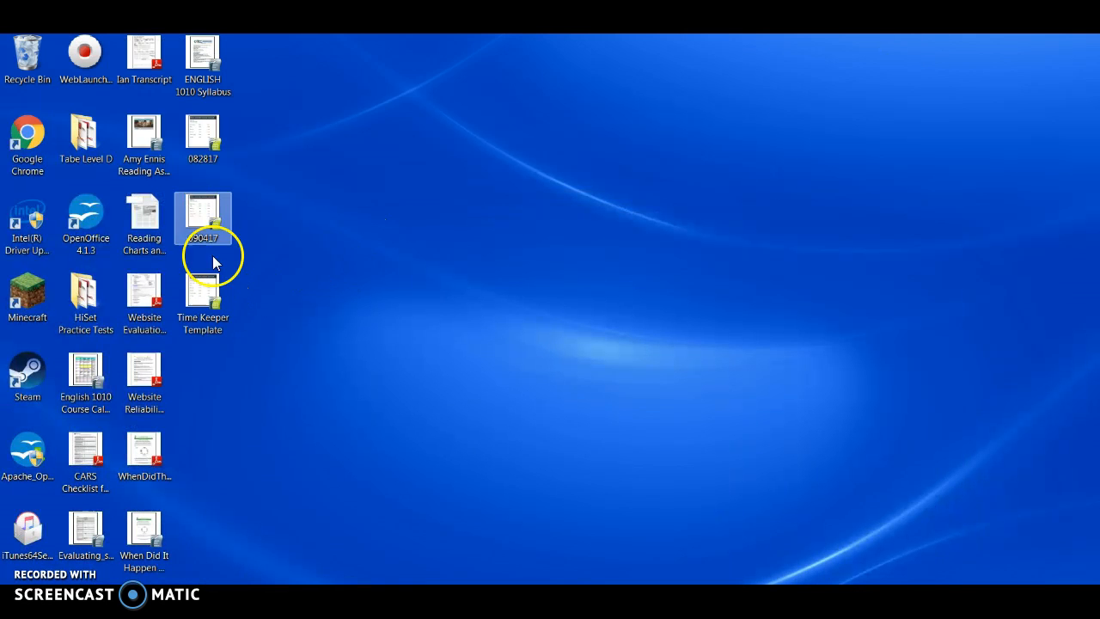
left_click(202, 301)
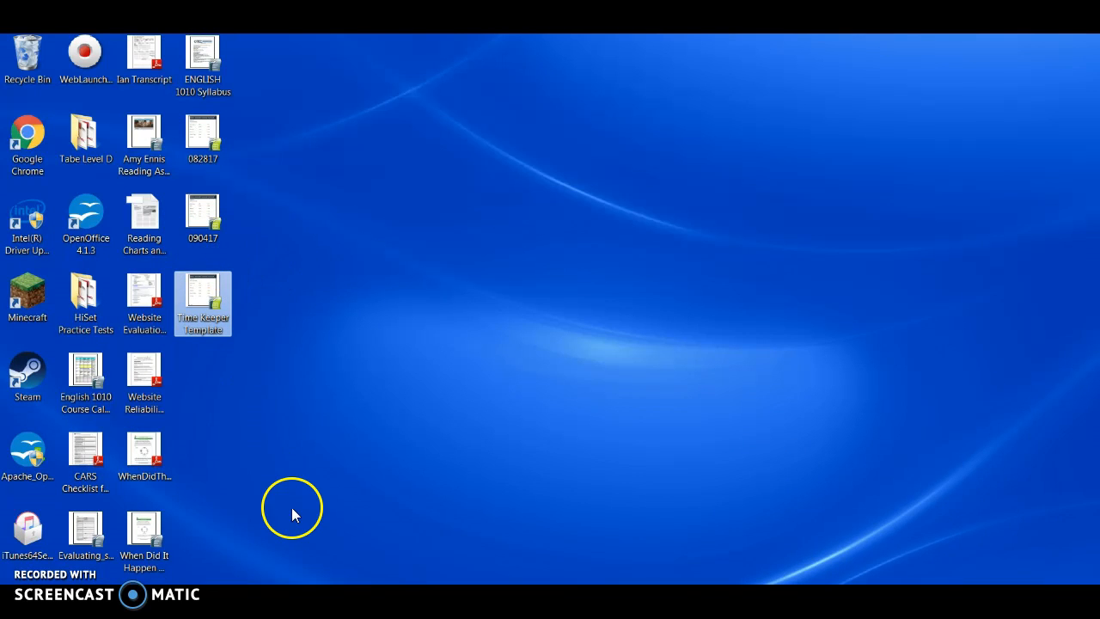
left_click(301, 601)
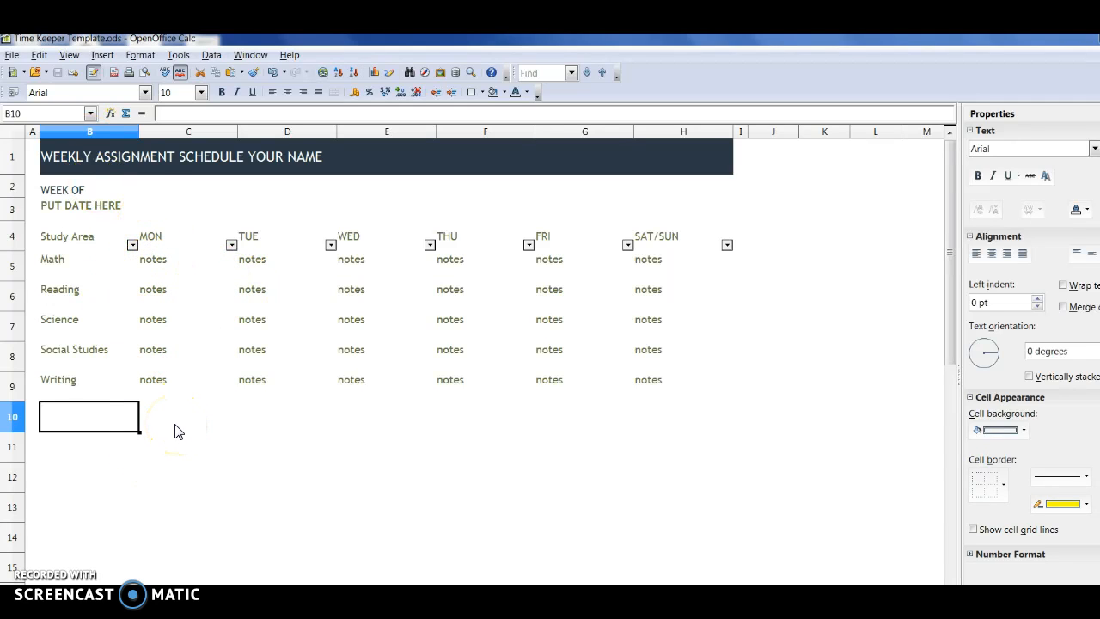
left_click(12, 55)
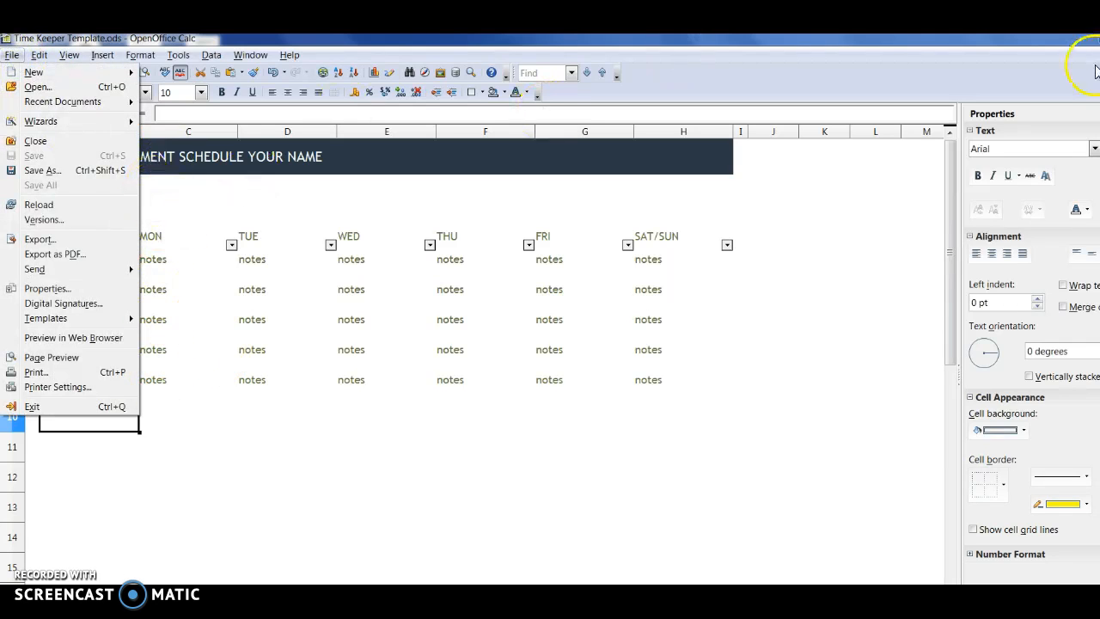
left_click(1095, 37)
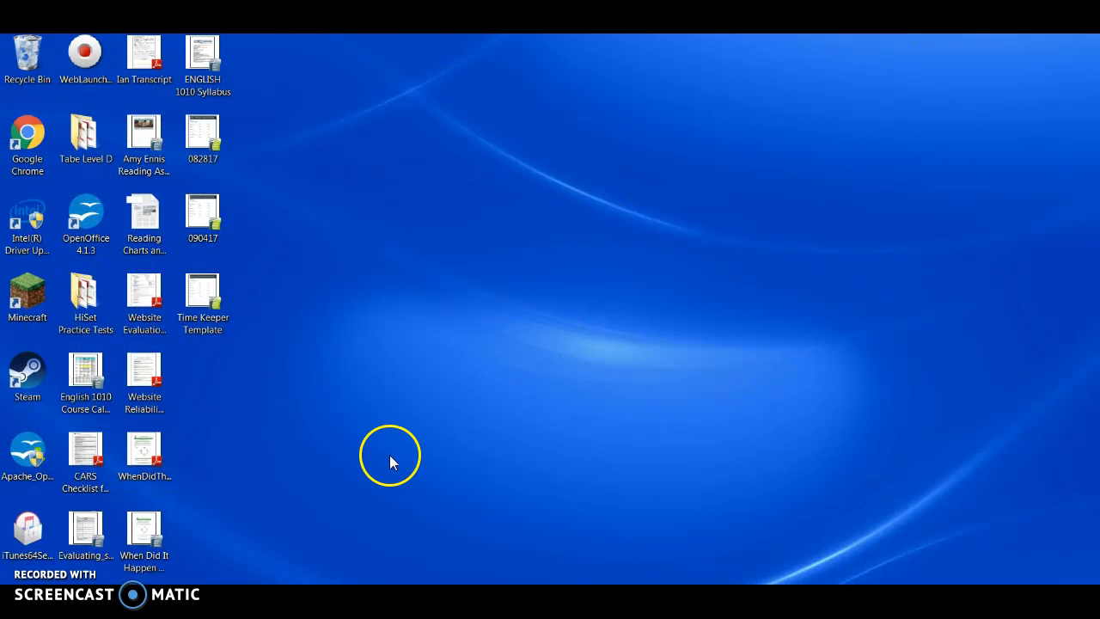
Step: Open 082817 from the desktop and fill Monday with 9 am to 10 am for Math, 3 hours for Reading and 30 minutes for Science
double_click(200, 144)
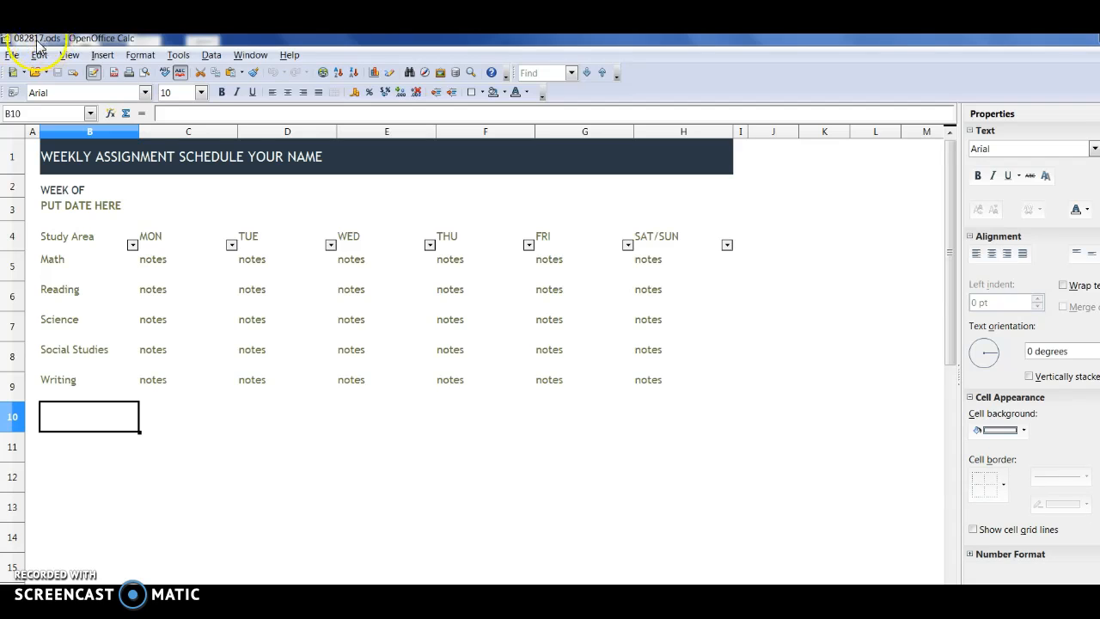
left_click(152, 263)
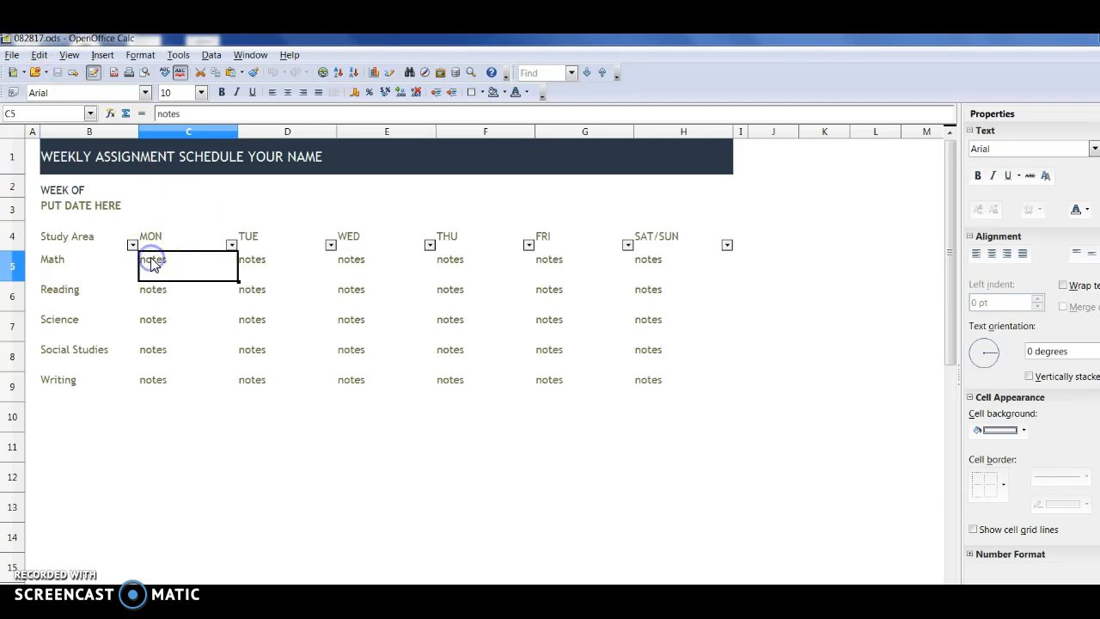
double_click(173, 263)
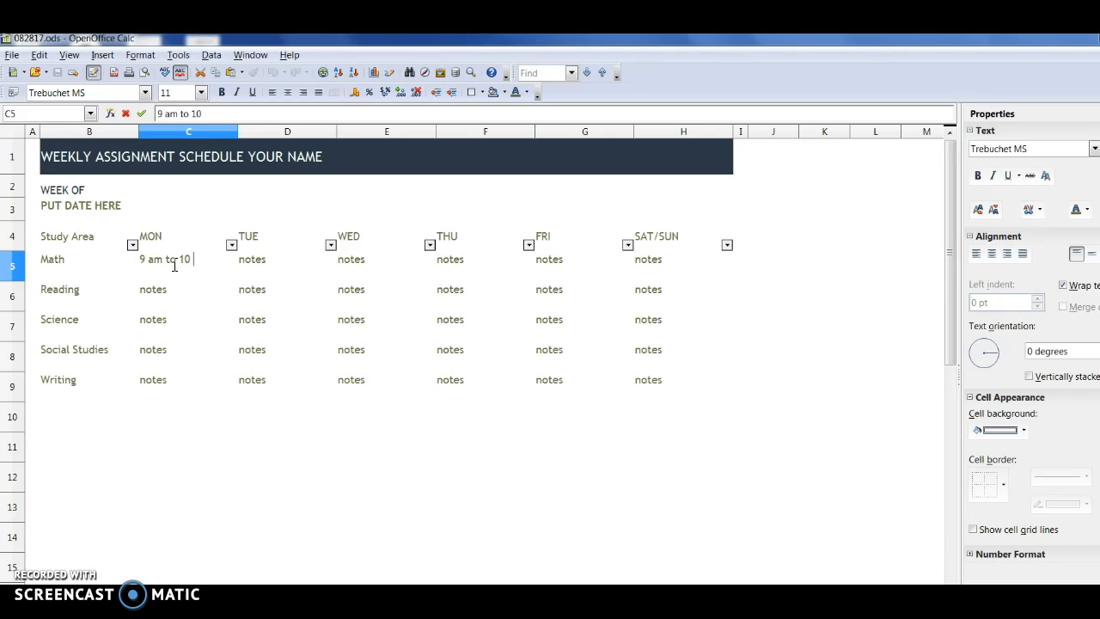
left_click(168, 295)
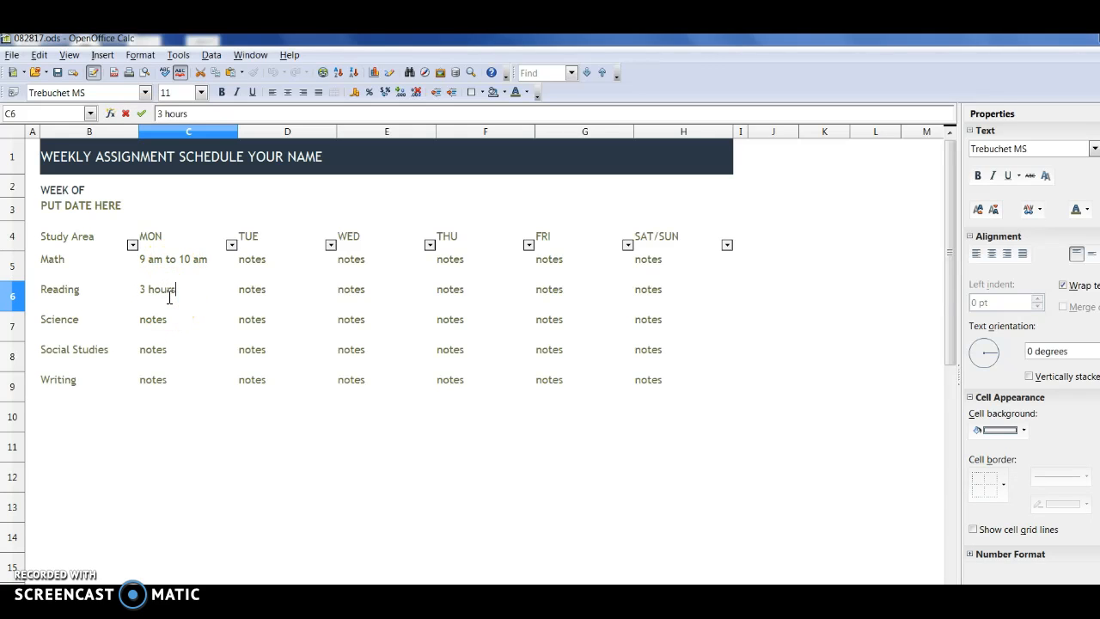
double_click(155, 325)
key("BackSpace")
key("BackSpace")
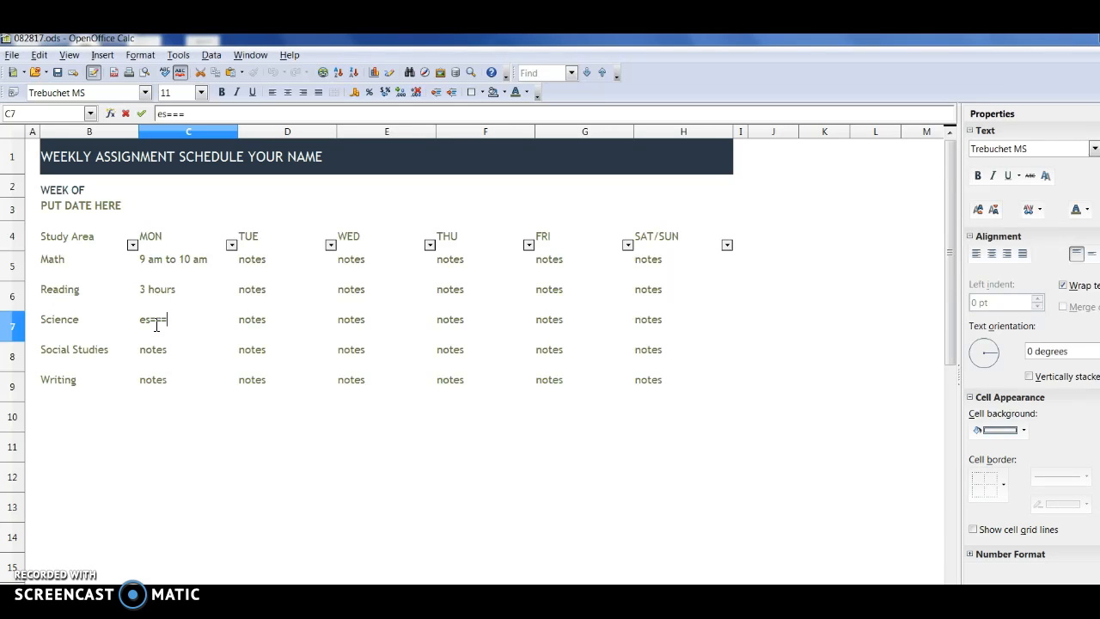
type("30 minutes")
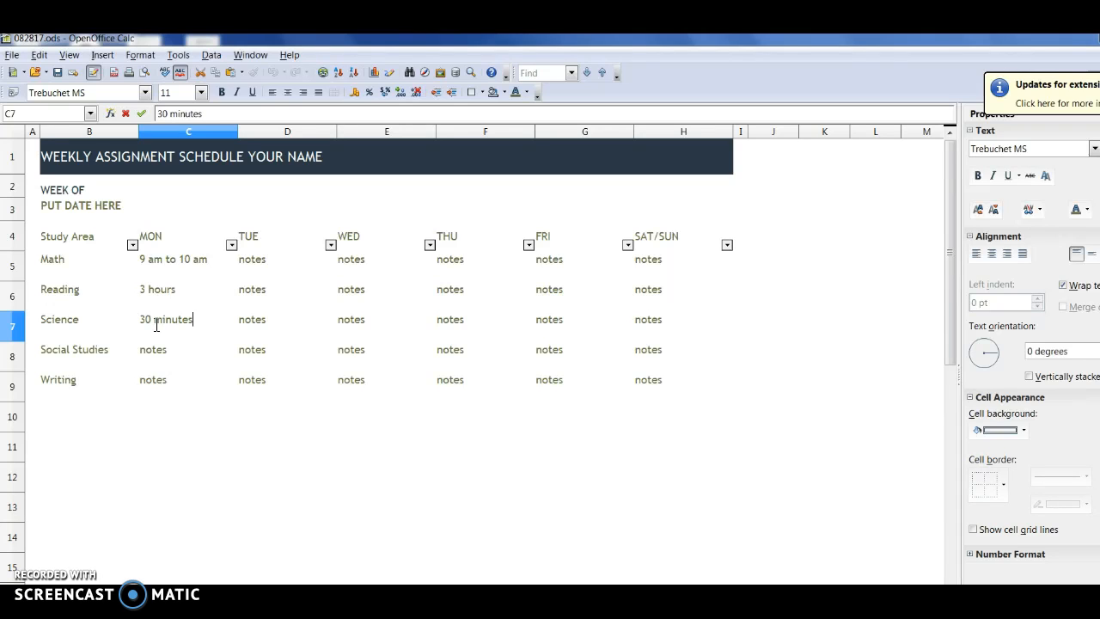
Step: Save and close the 082817 spreadsheet, and reopen it from the desktop to check the Monday entries
left_click(58, 73)
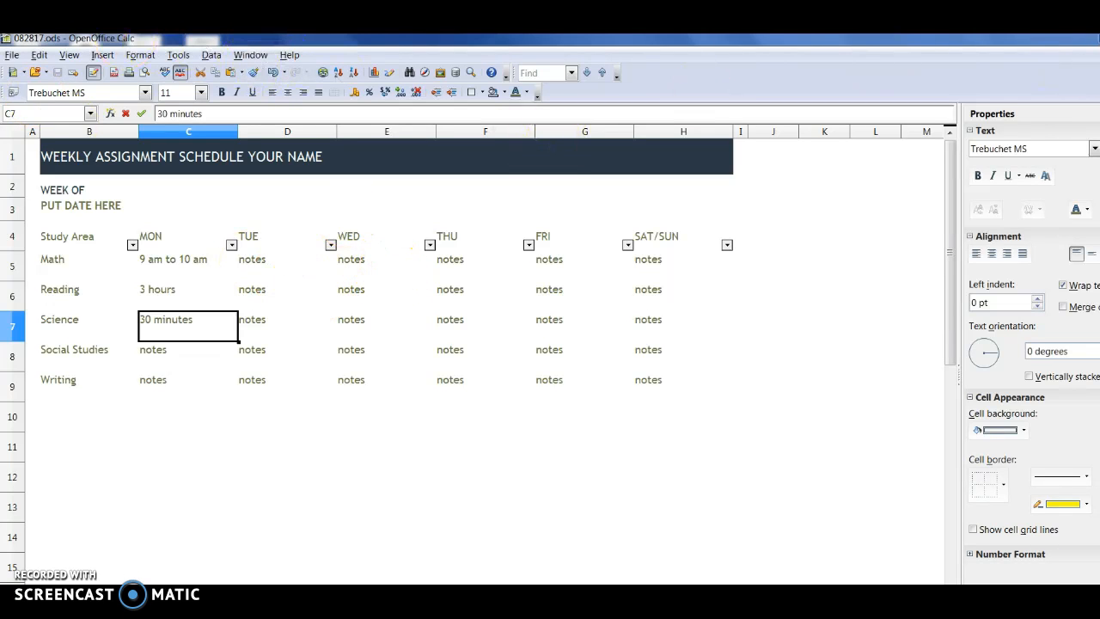
left_click(1095, 38)
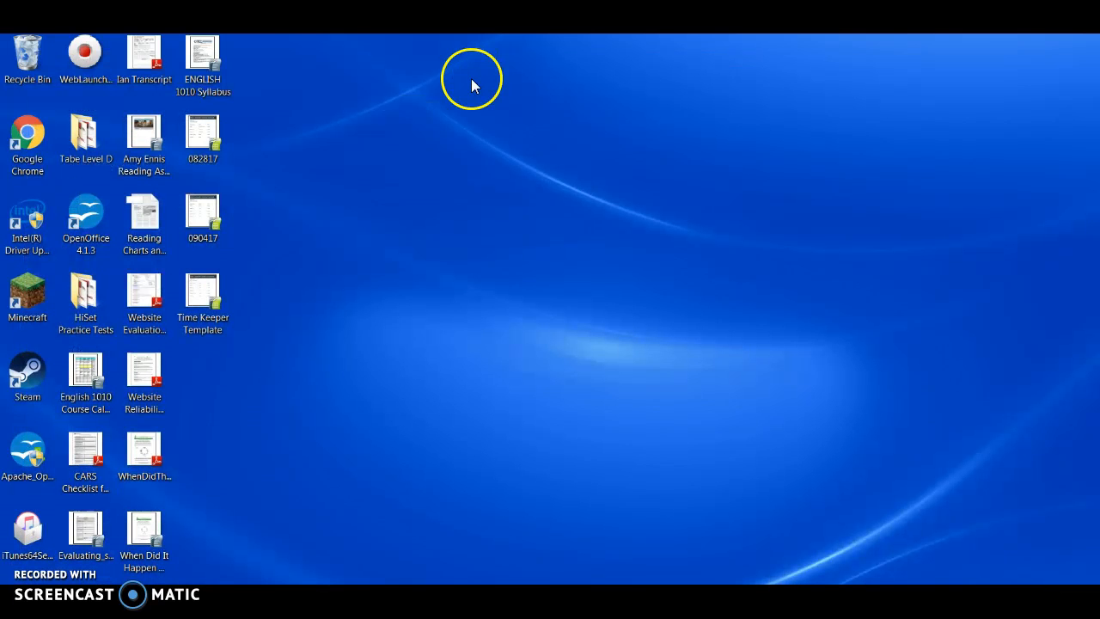
double_click(215, 144)
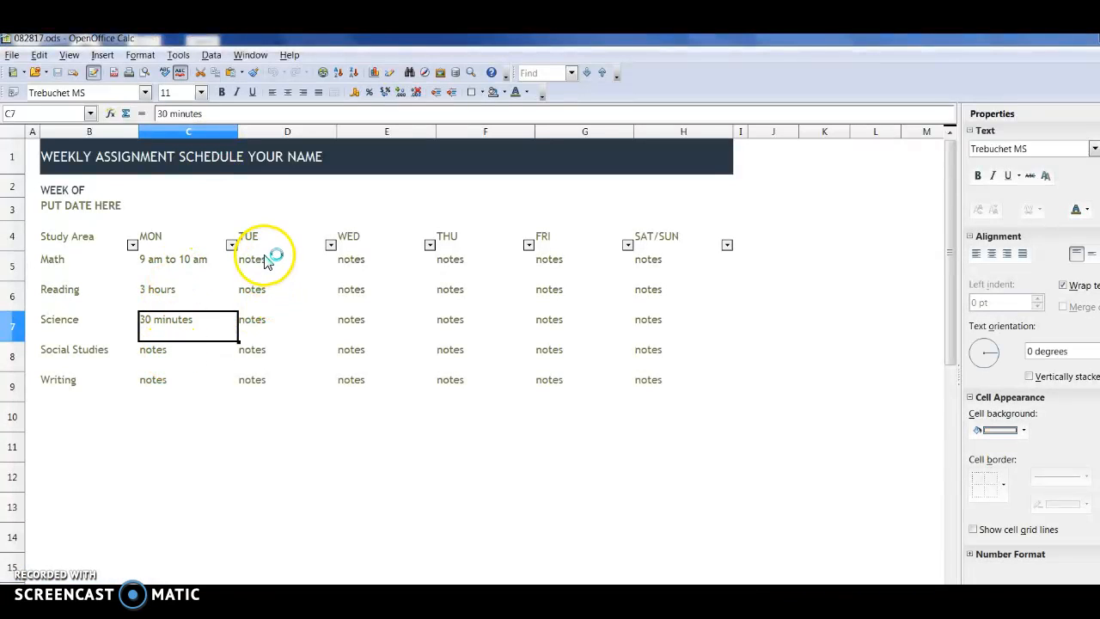
left_click(275, 254)
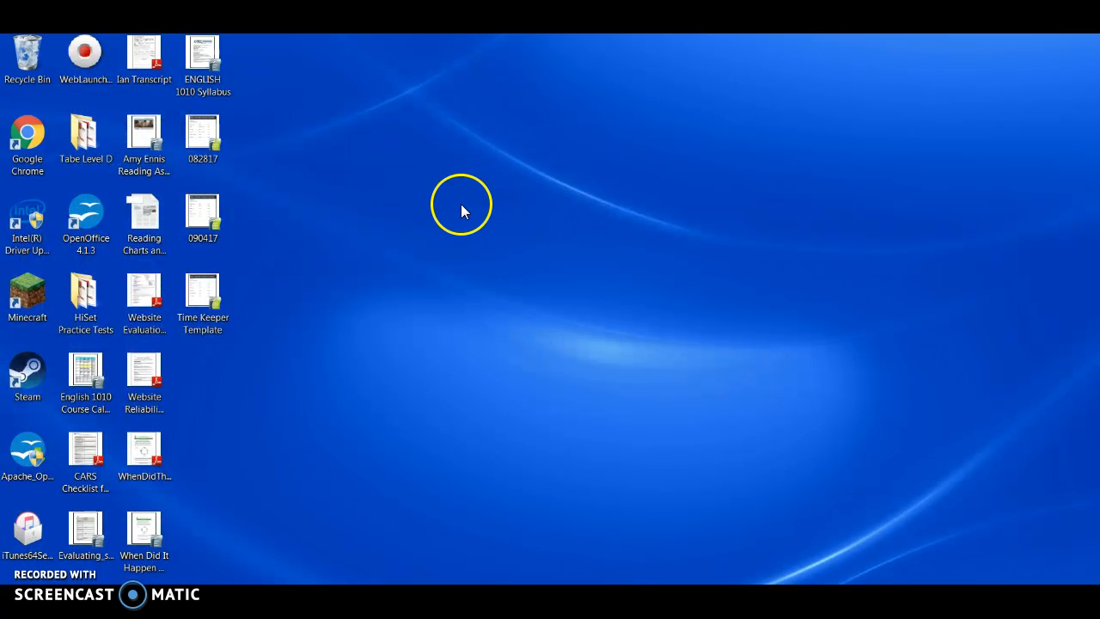
Step: Move the Time Keeper Template file beside the ENGLISH 1010 Syllabus file on the desktop
left_click_drag(214, 297, 271, 73)
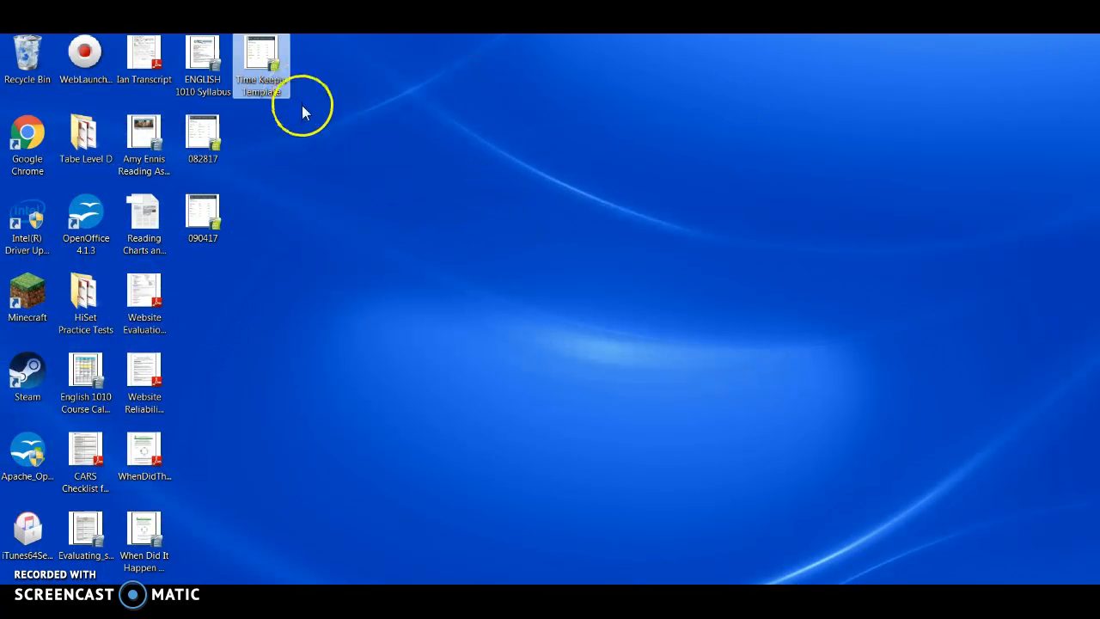
left_click(214, 222)
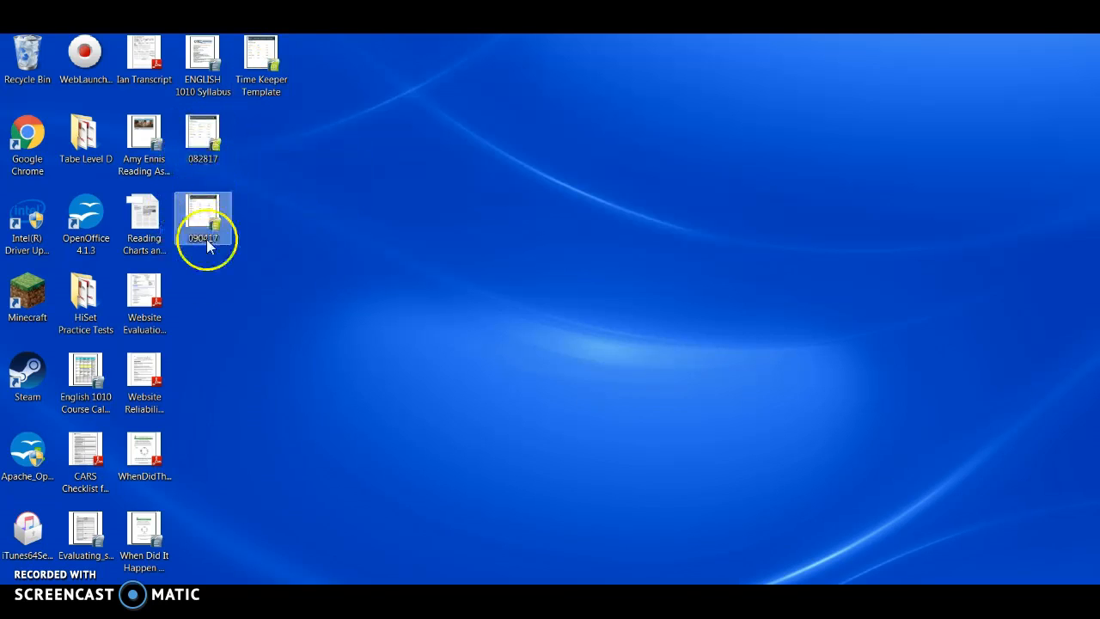
left_click(243, 292)
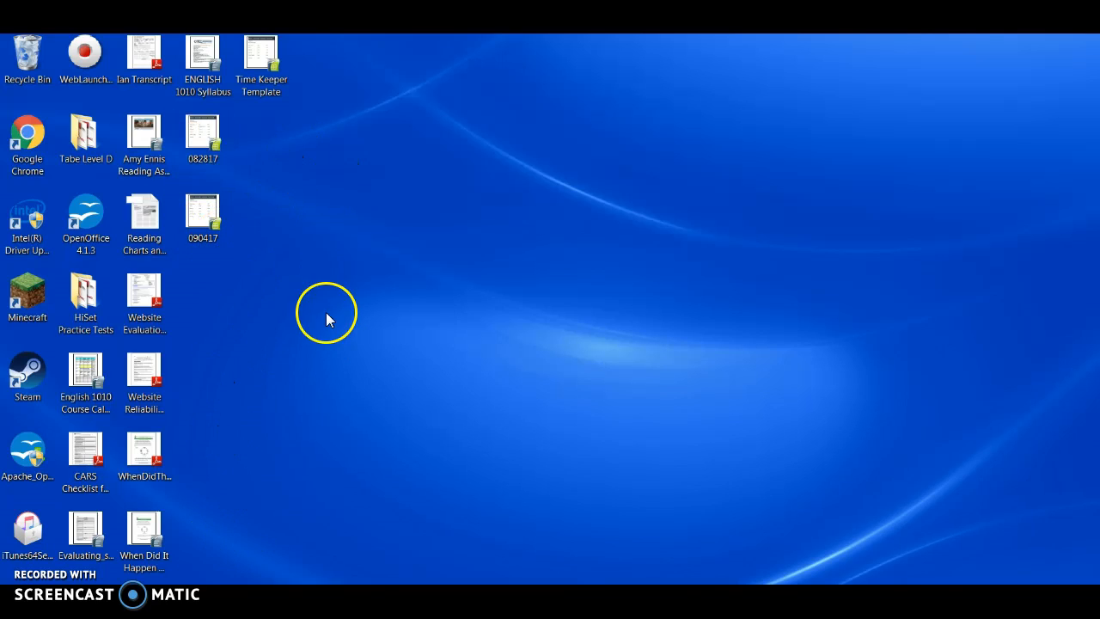
Step: Create a new folder on the desktop and name it Time Keeper Files
right_click(316, 165)
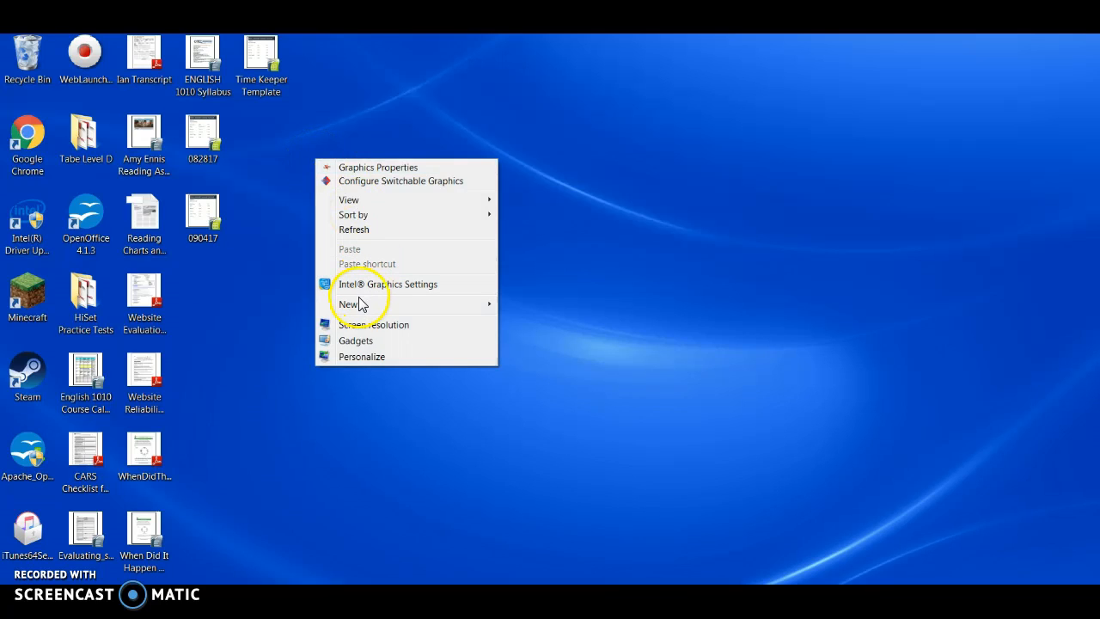
mouse_move(355, 311)
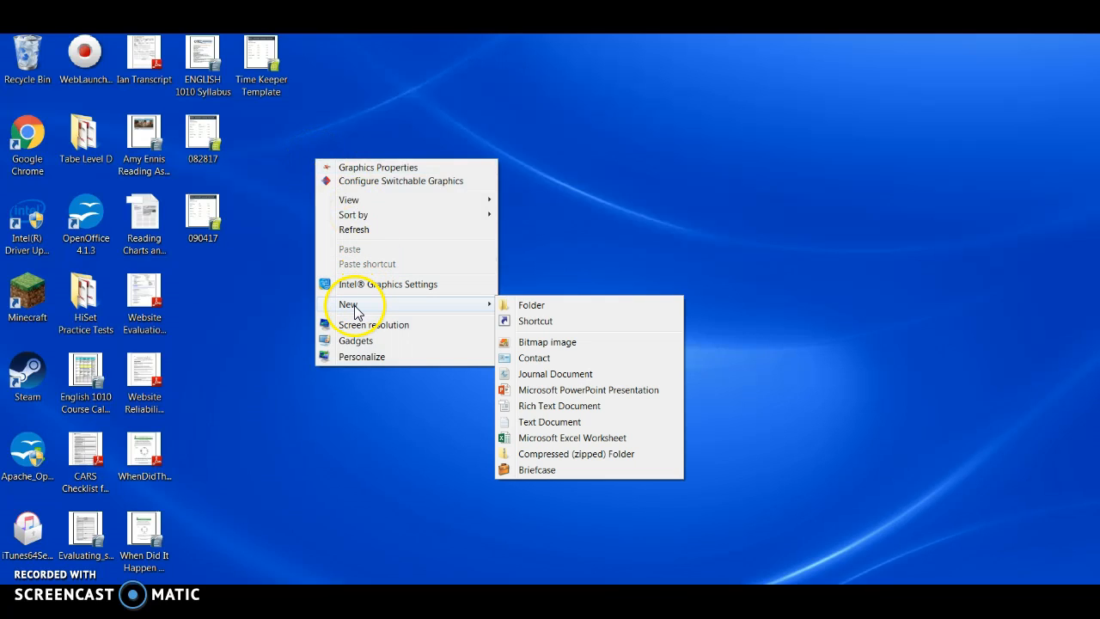
left_click(508, 307)
type("Time ")
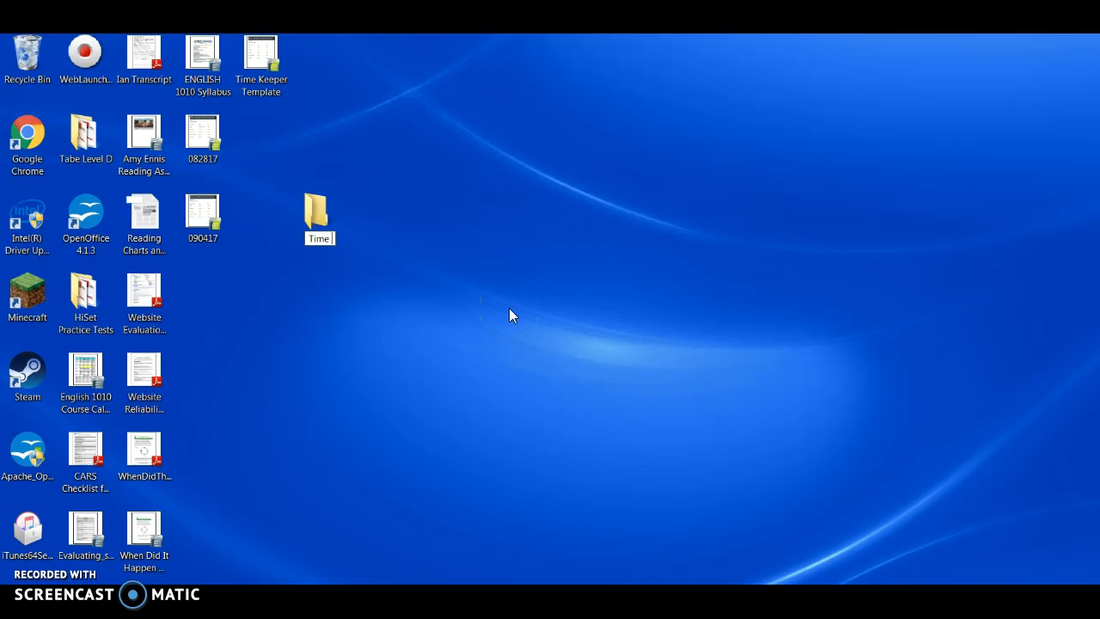
type("Keeper Files")
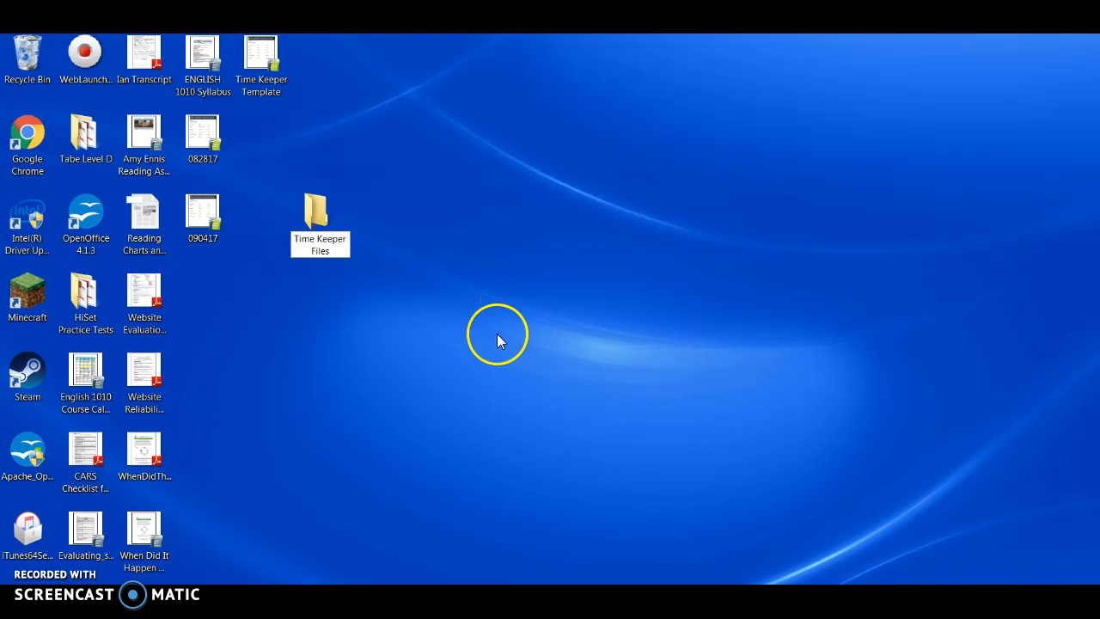
left_click(386, 310)
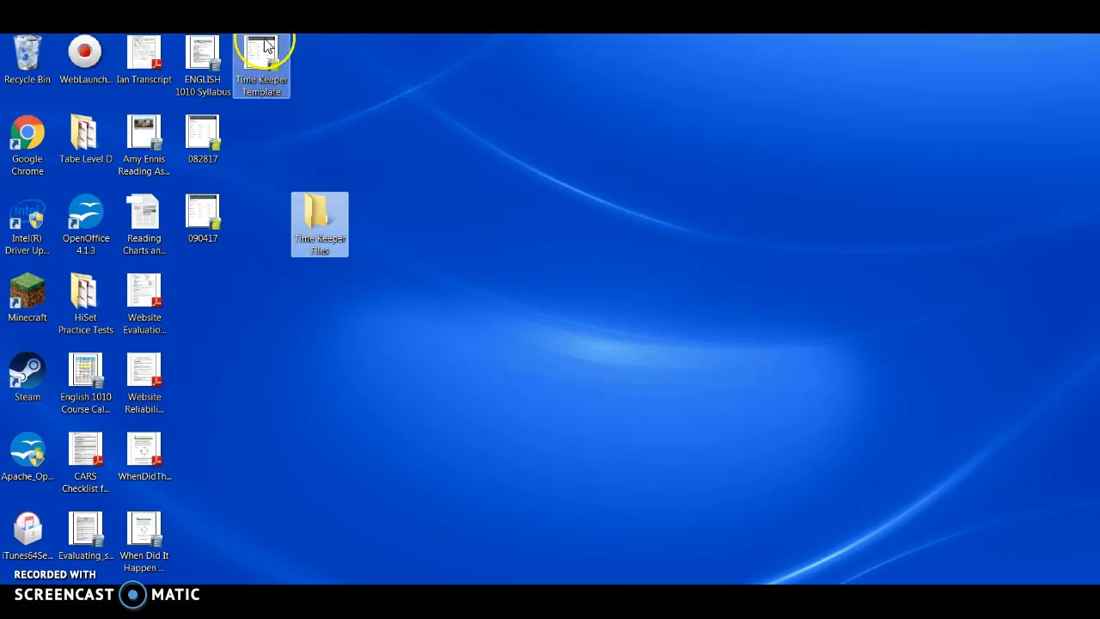
Step: Move the Time Keeper Template, 082817 and 090417 files into the Time Keeper Files folder and place the folder below ENGLISH 1010 Syllabus
left_click_drag(260, 54, 314, 210)
left_click_drag(213, 147, 319, 232)
left_click_drag(194, 212, 203, 151)
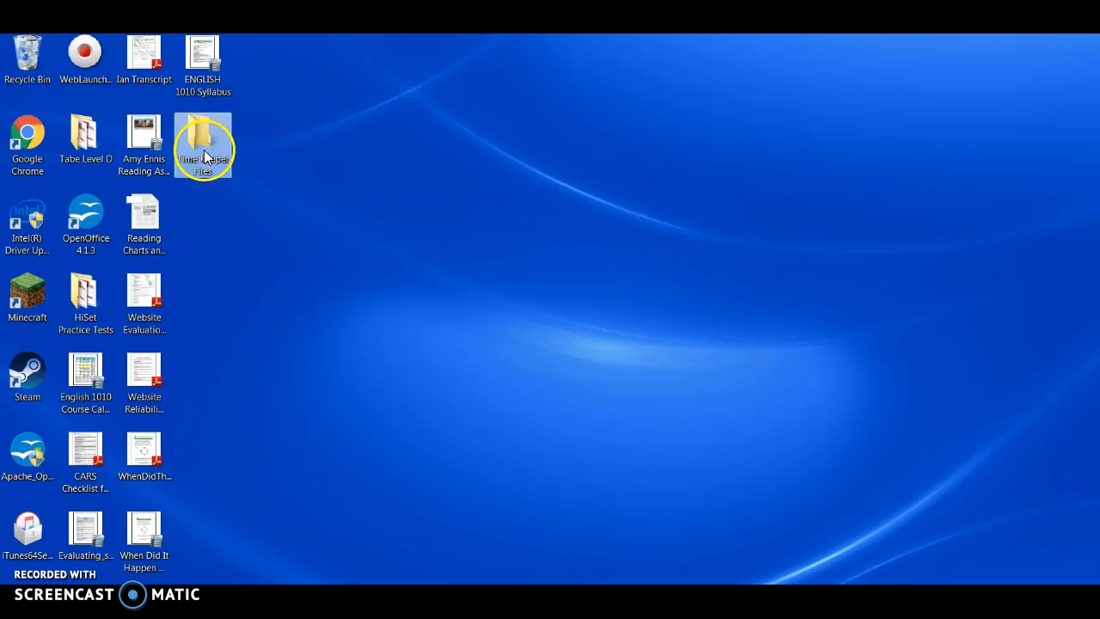
Step: Inspect the contents of the Time Keeper Files folder and the destinations the folder can be sent to
double_click(204, 150)
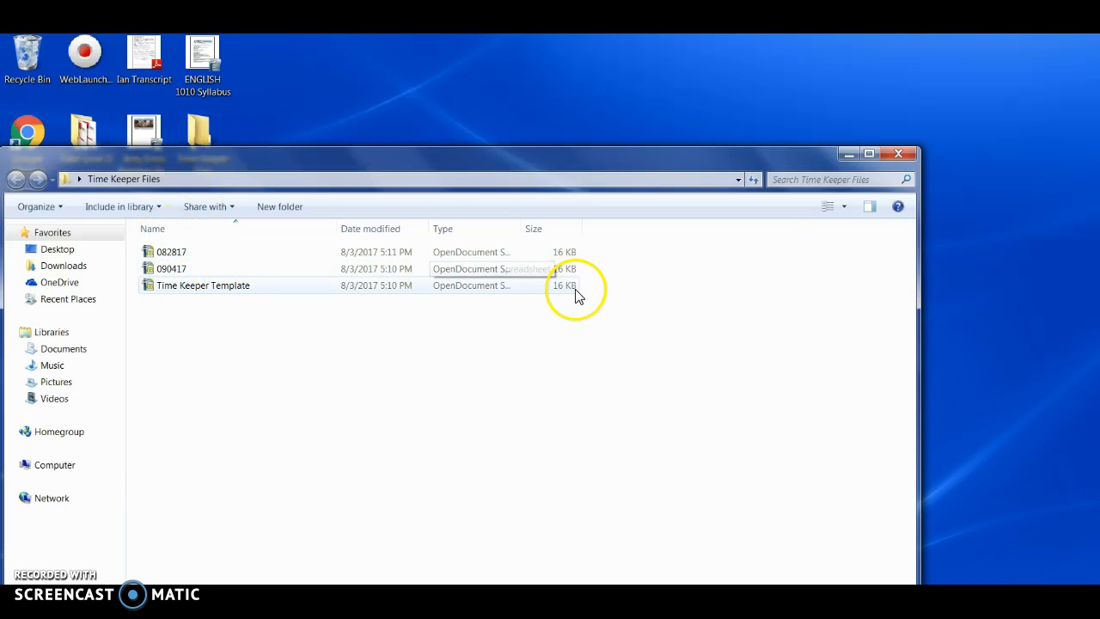
left_click(892, 154)
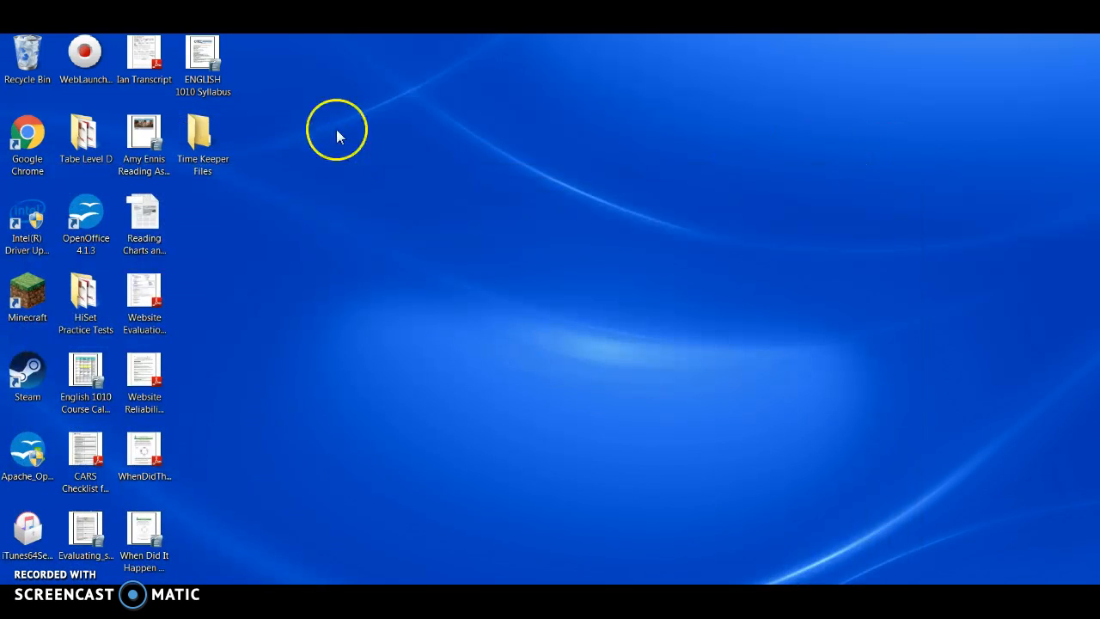
right_click(226, 147)
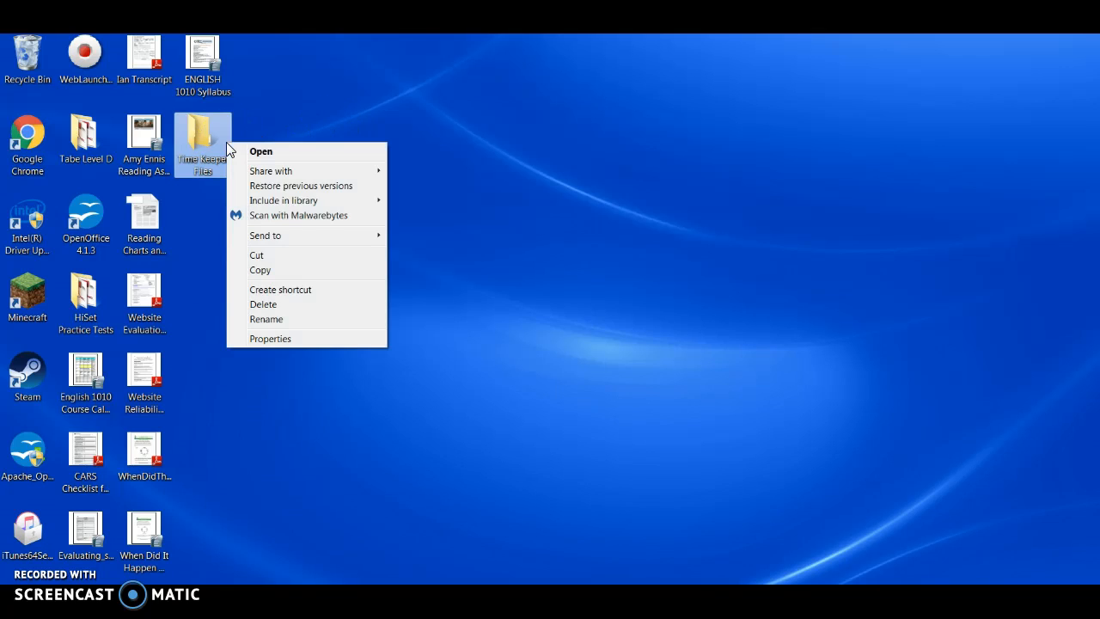
mouse_move(312, 237)
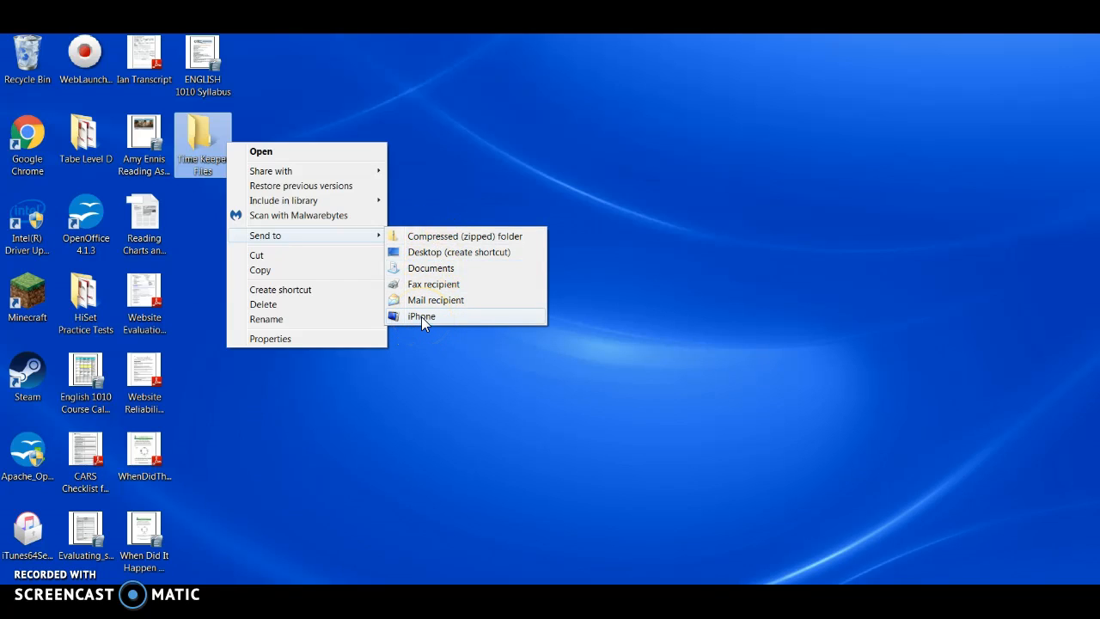
left_click(428, 158)
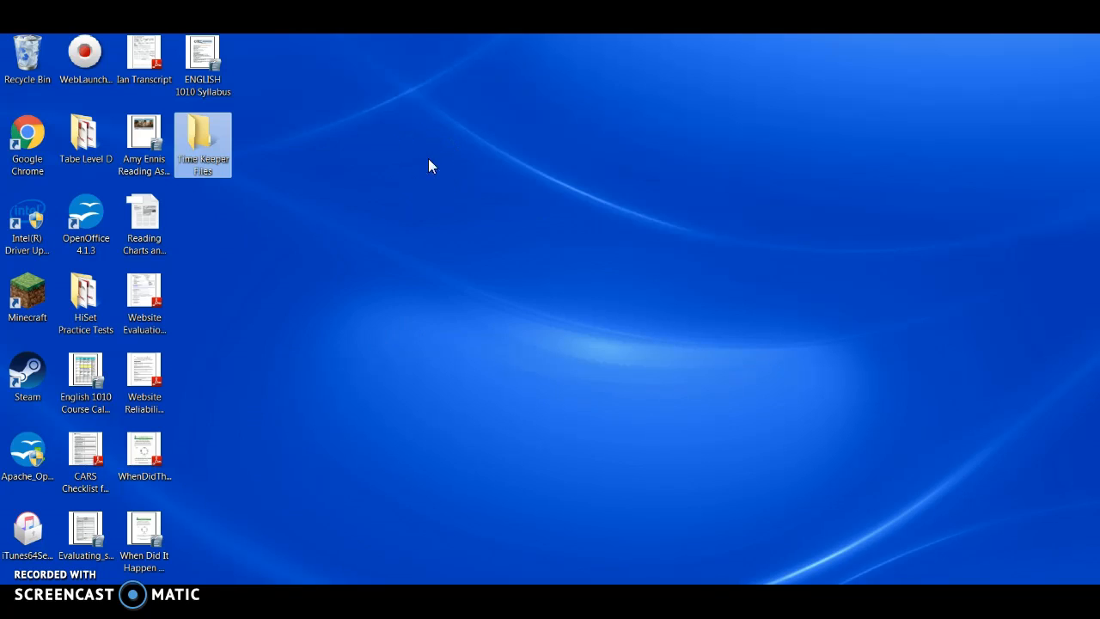
left_click(354, 225)
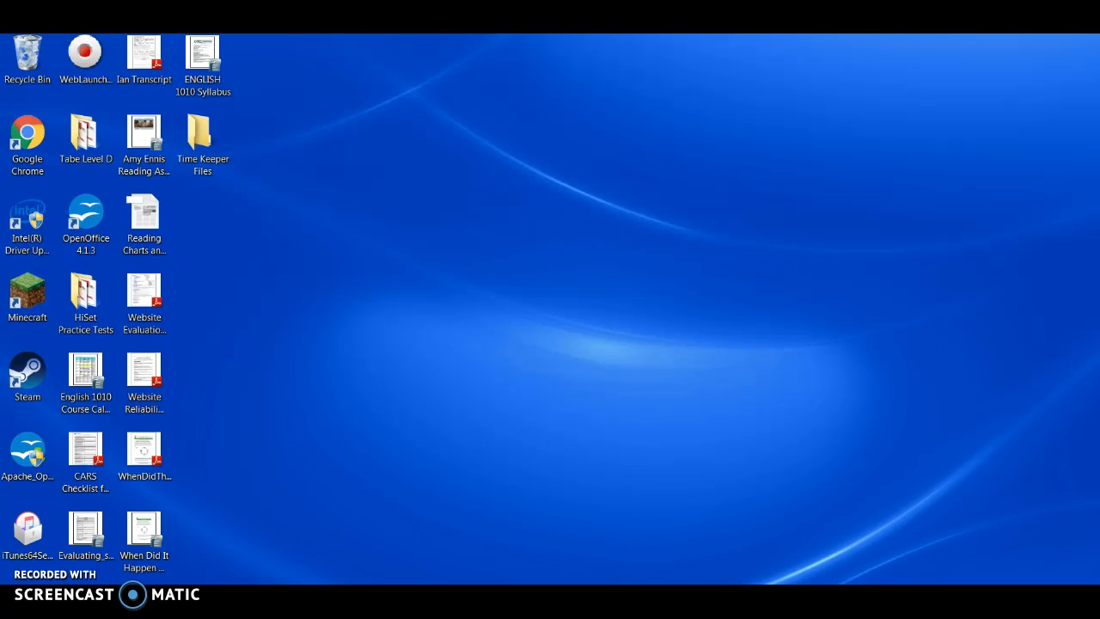
double_click(211, 144)
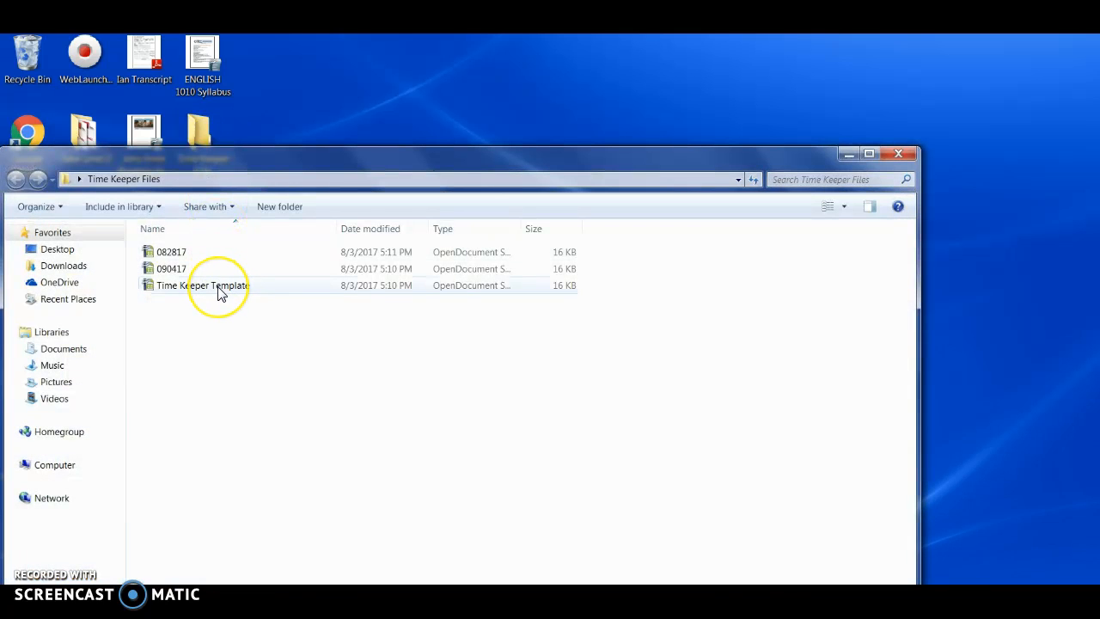